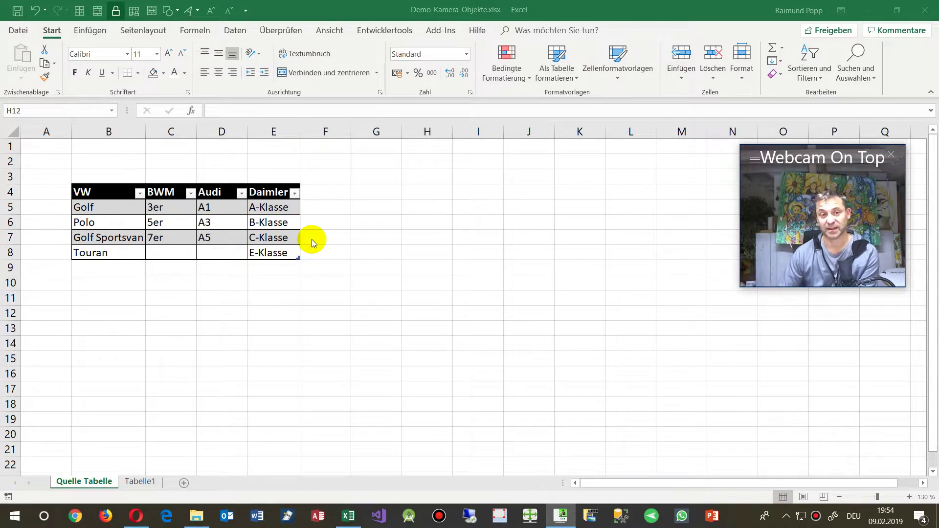
- Bring up the codedocu tutorial on pasting linked pictures from Excel ranges in Opera, checking the other tab
{"action": "left_click", "coordinate": [130, 522]}
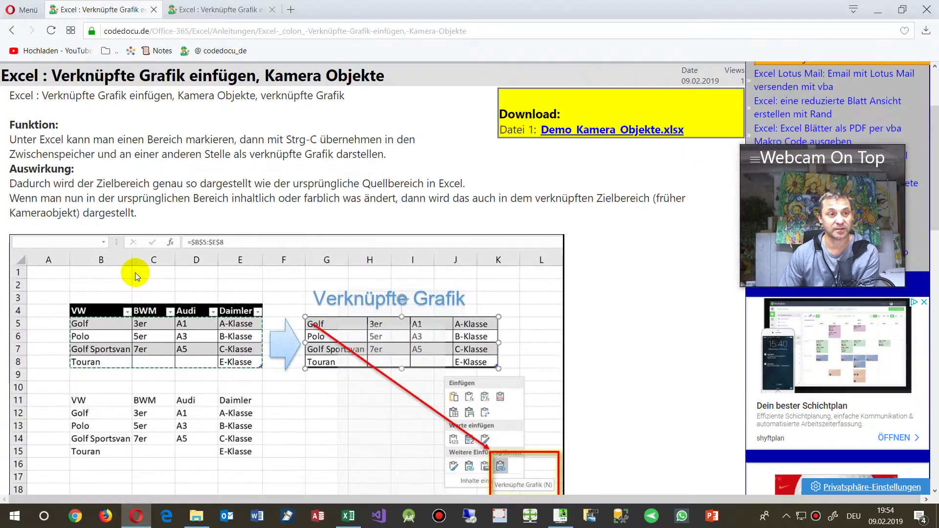
{"action": "scroll", "coordinate": [162, 171], "scroll_direction": "down", "scroll_amount": 3}
{"action": "scroll", "coordinate": [161, 171], "scroll_direction": "up", "scroll_amount": 3}
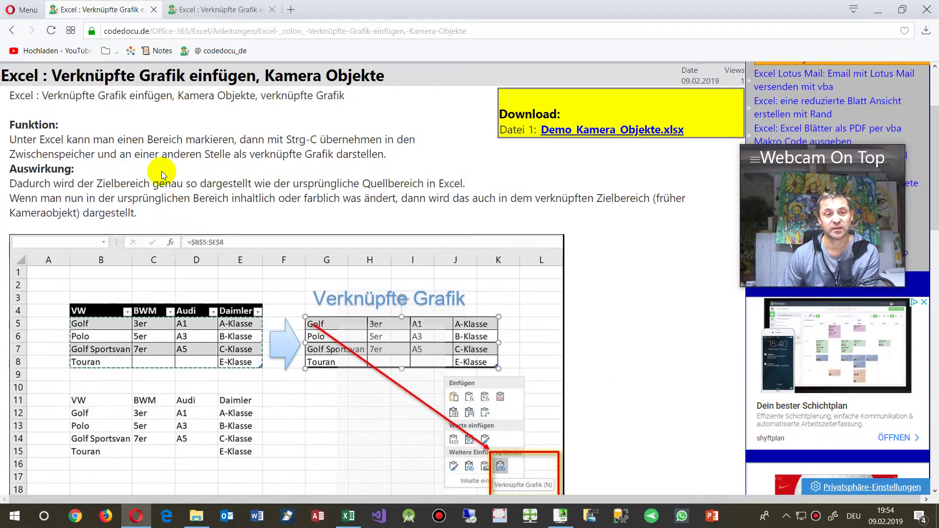
{"action": "left_click", "coordinate": [211, 9]}
{"action": "left_click", "coordinate": [131, 10]}
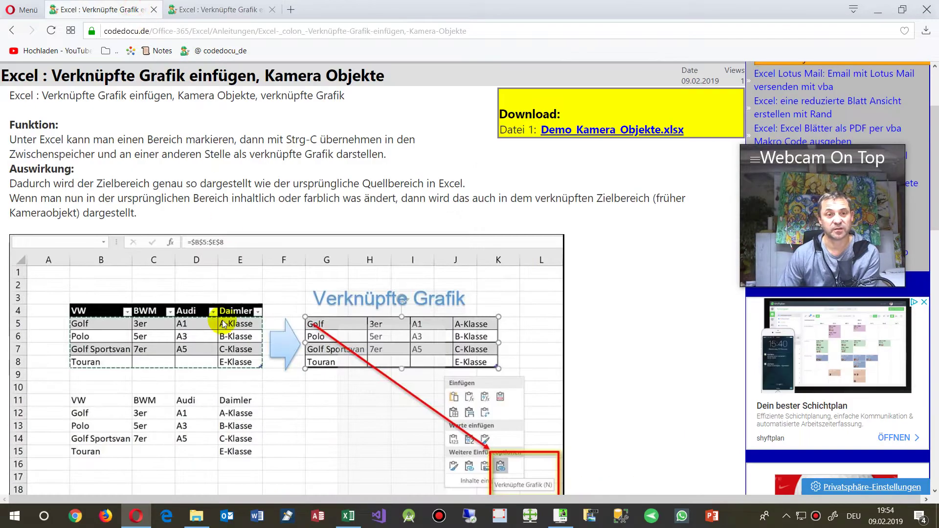
- Copy the car rows B5:E8 and paste them as a static picture at H5
{"action": "left_click", "coordinate": [348, 516]}
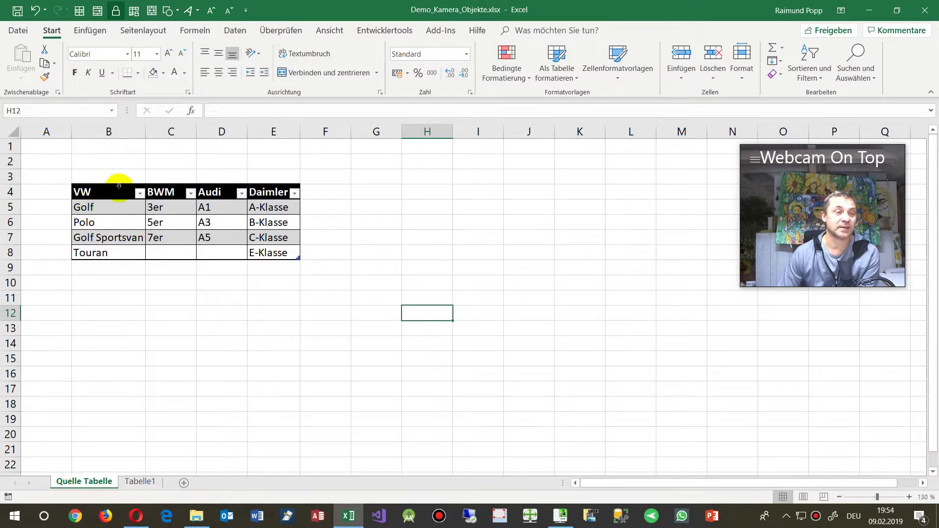
{"action": "left_click_drag", "start_coordinate": [104, 207], "coordinate": [271, 255]}
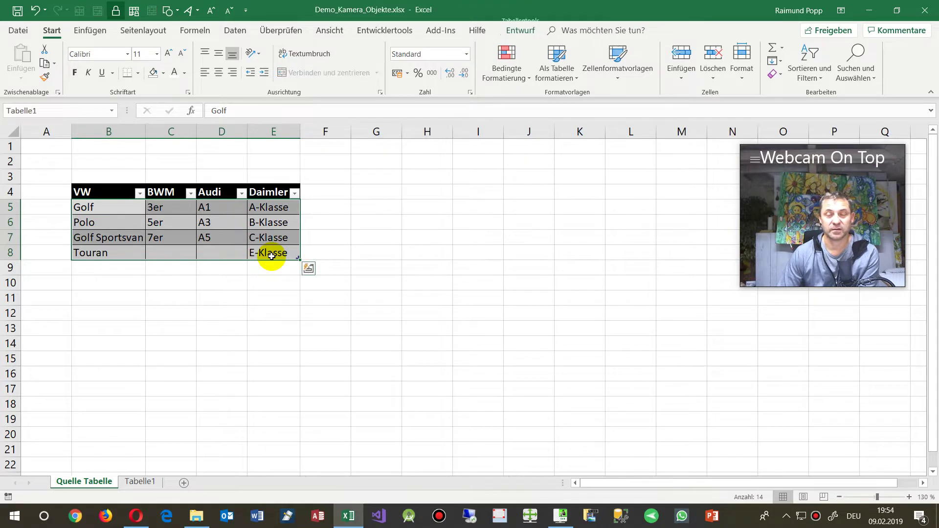
{"action": "key", "text": "ctrl+c"}
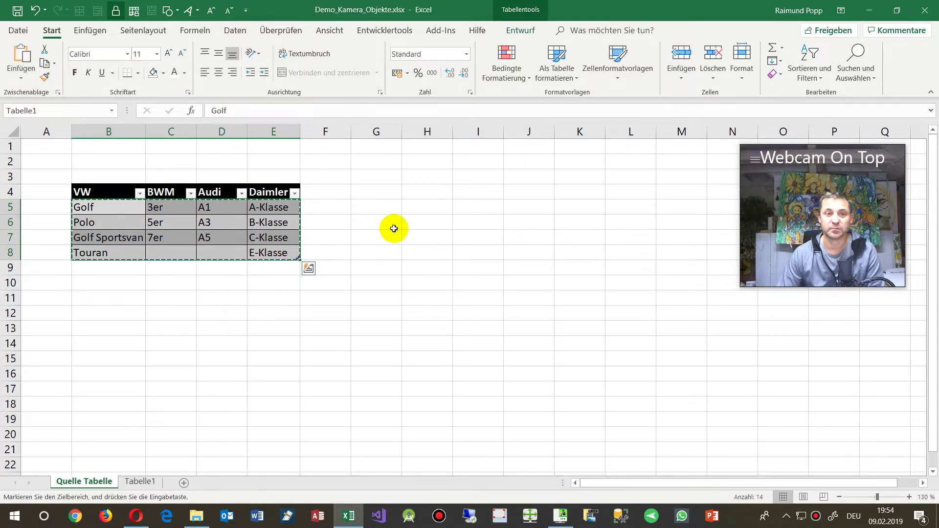
{"action": "left_click", "coordinate": [420, 207]}
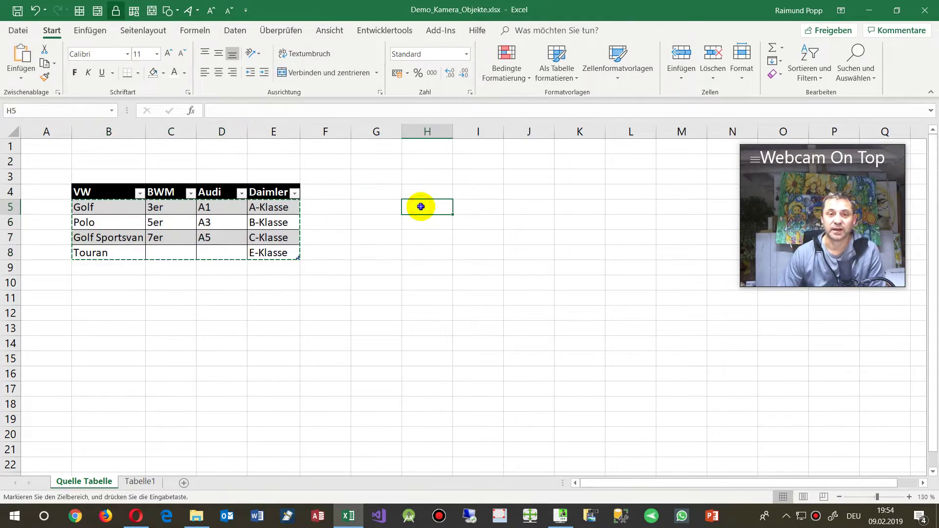
{"action": "right_click", "coordinate": [420, 207]}
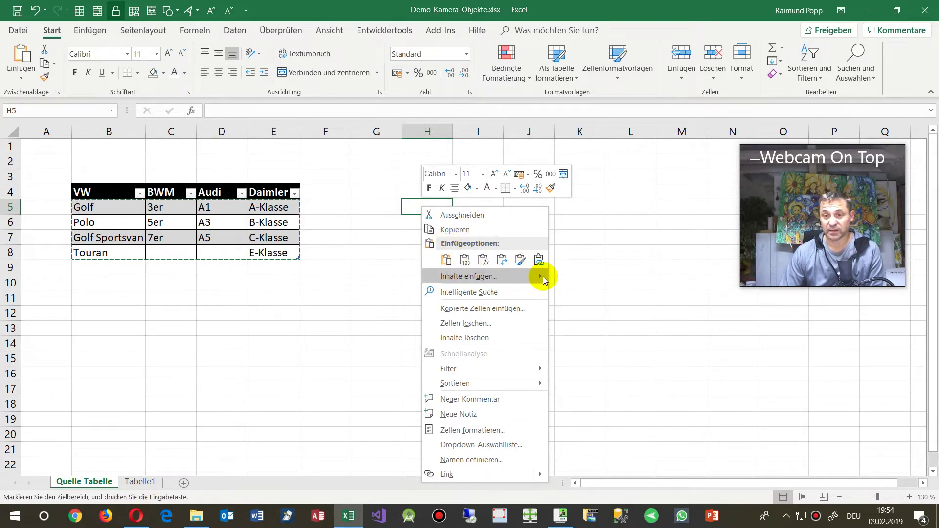
{"action": "mouse_move", "coordinate": [594, 392]}
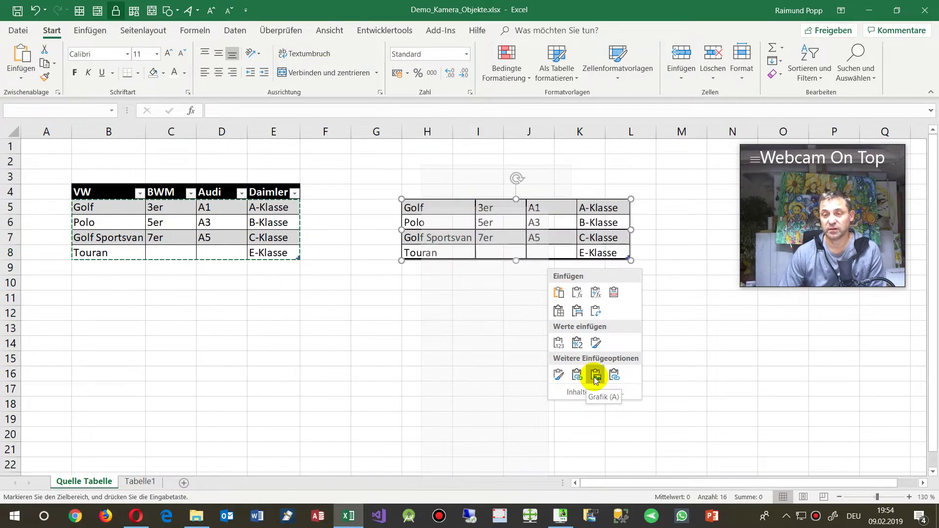
{"action": "left_click", "coordinate": [595, 375]}
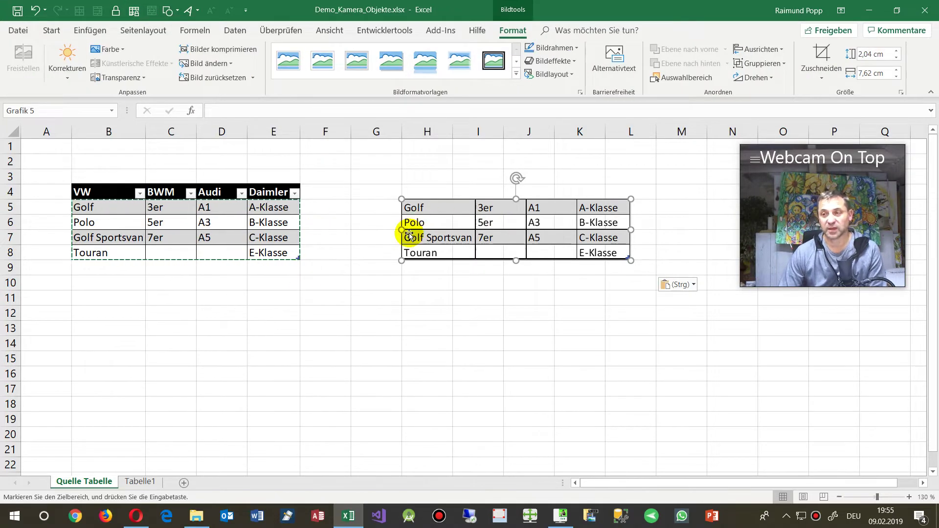
- Try an orange fill on D6, undo it, then delete the static table picture
{"action": "left_click", "coordinate": [206, 223]}
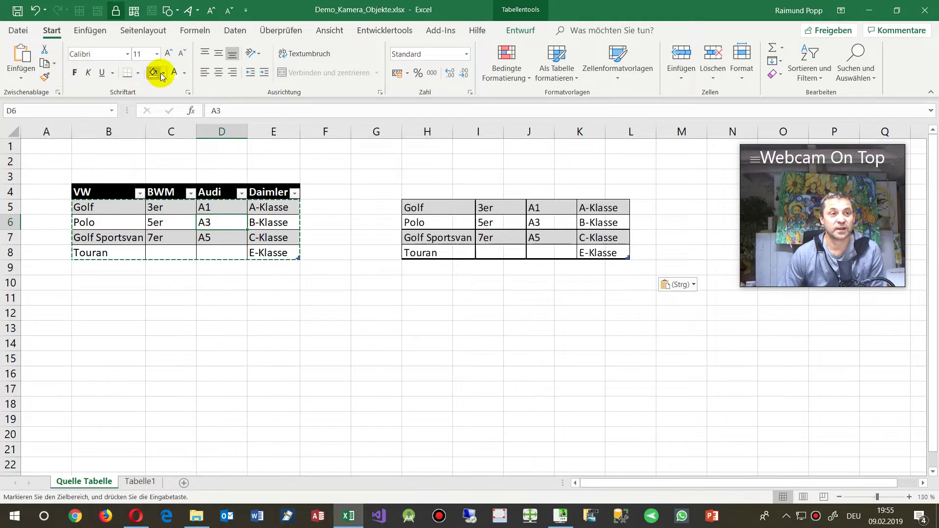
{"action": "left_click", "coordinate": [163, 72]}
{"action": "left_click", "coordinate": [172, 164]}
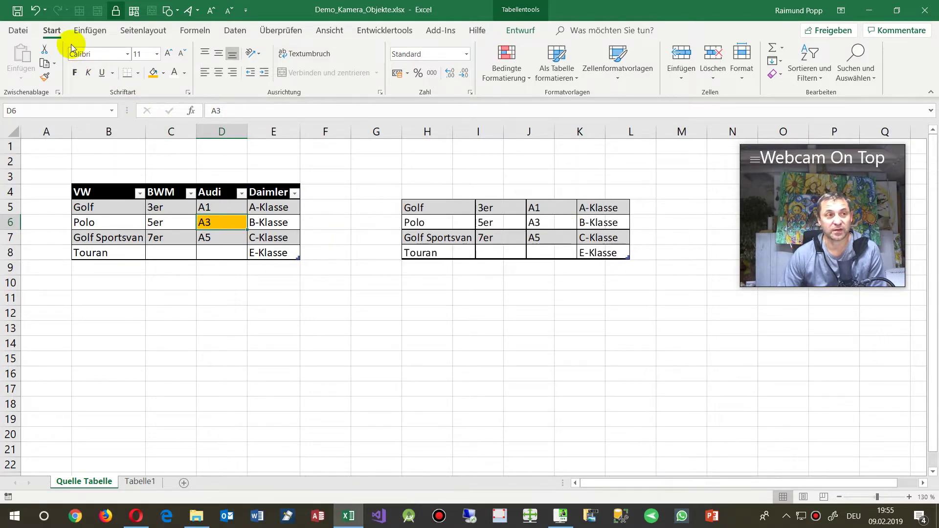
{"action": "left_click", "coordinate": [37, 9]}
{"action": "left_click", "coordinate": [449, 237]}
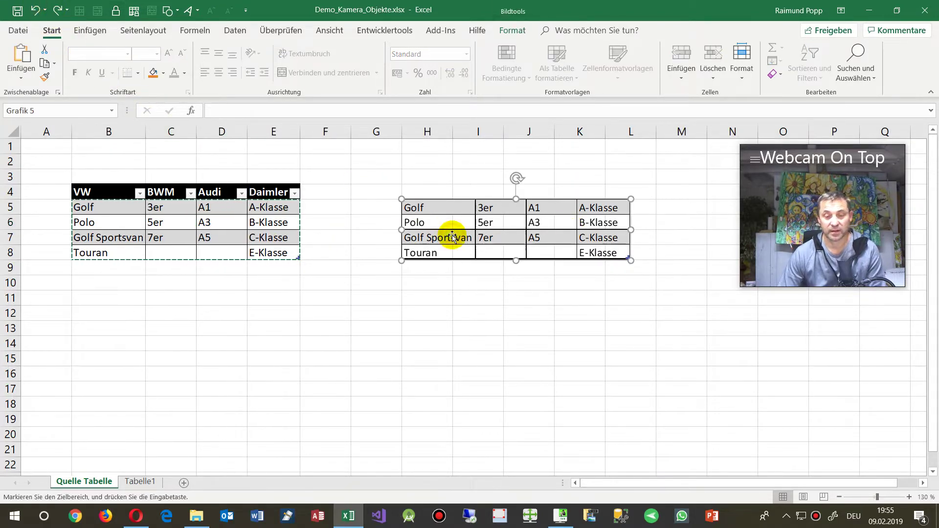
{"action": "key", "text": "Delete"}
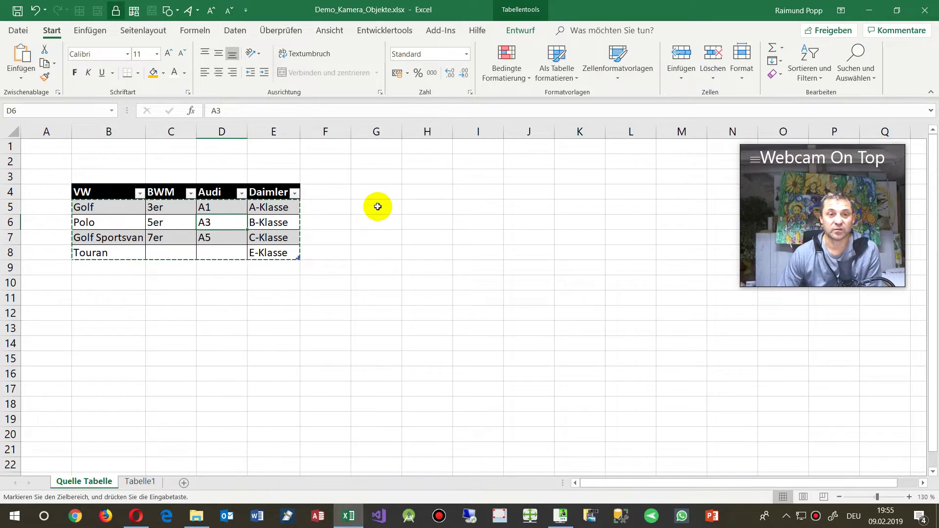
- Paste the copied car rows as a linked picture at G5
{"action": "left_click", "coordinate": [377, 207]}
{"action": "right_click", "coordinate": [377, 206]}
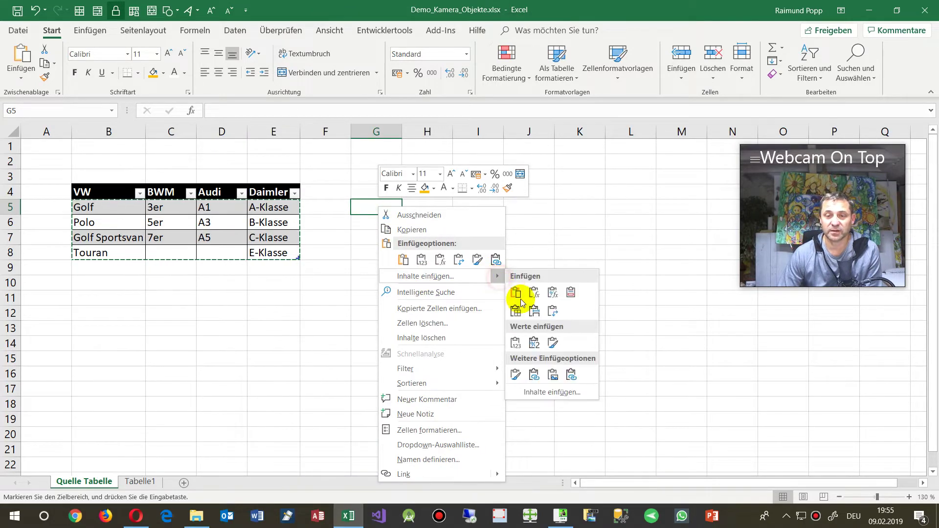
{"action": "mouse_move", "coordinate": [543, 392]}
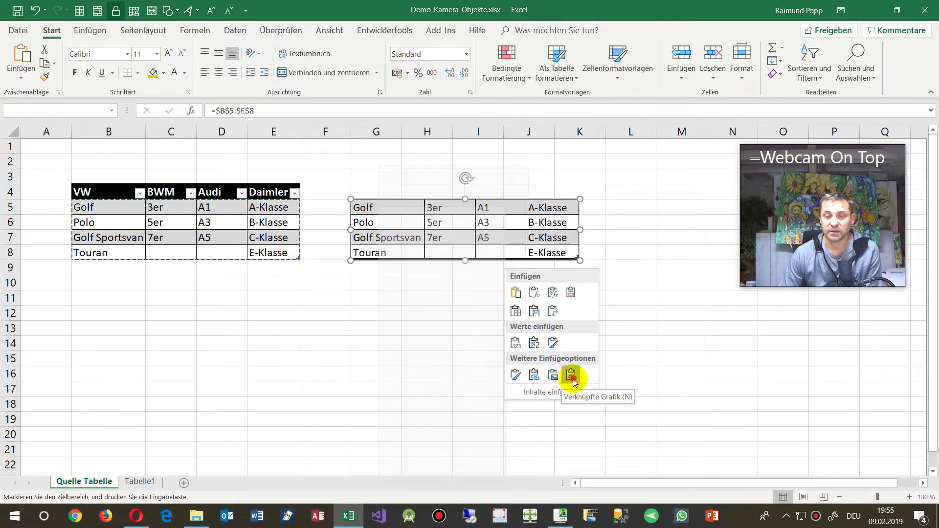
{"action": "left_click", "coordinate": [571, 376]}
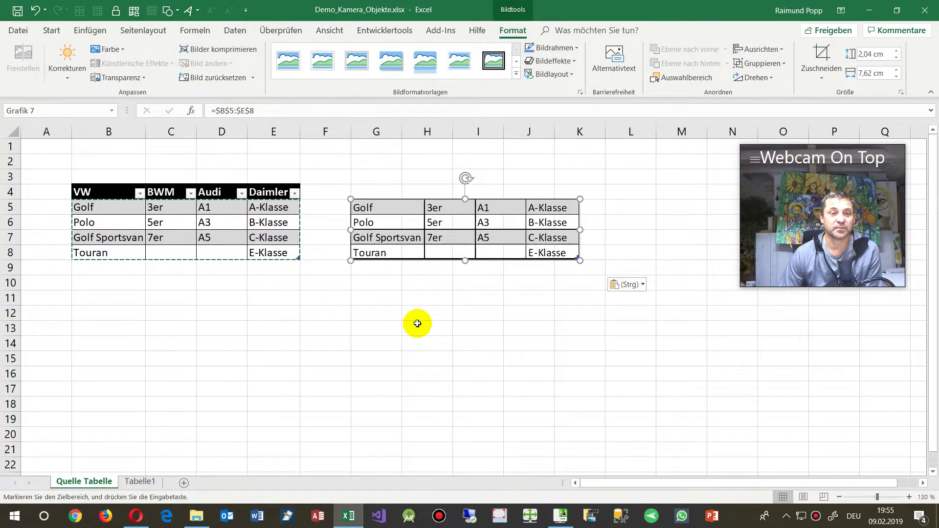
- Fill the Polo row B6:E6 orange, then delete the linked picture
{"action": "left_click", "coordinate": [69, 225]}
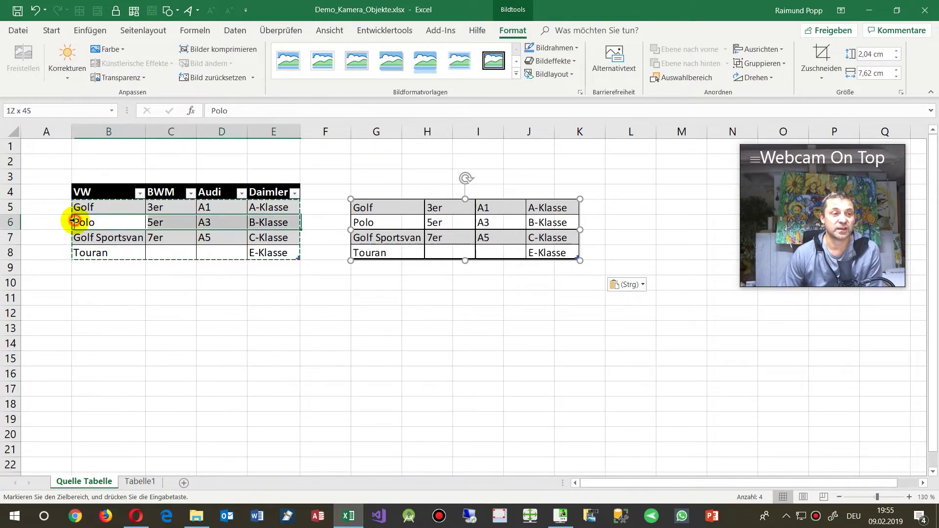
{"action": "left_click", "coordinate": [152, 73]}
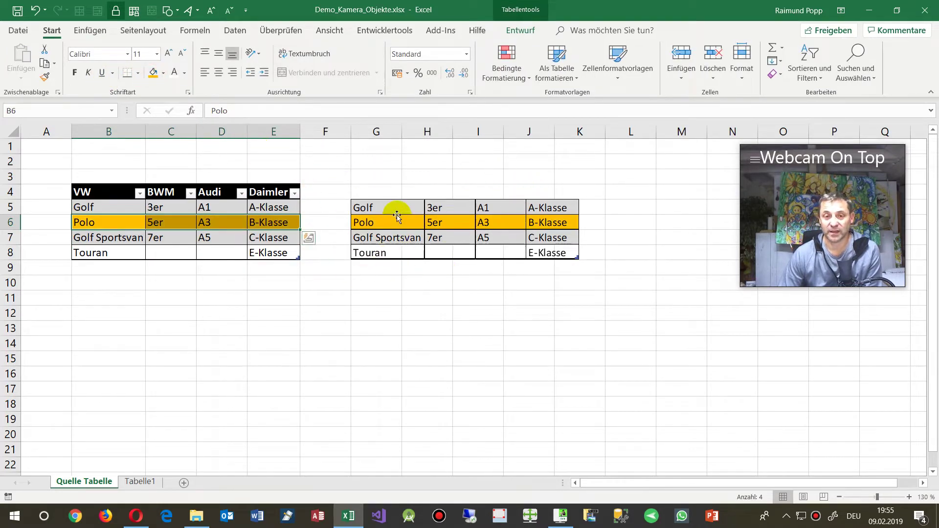
{"action": "left_click", "coordinate": [474, 238]}
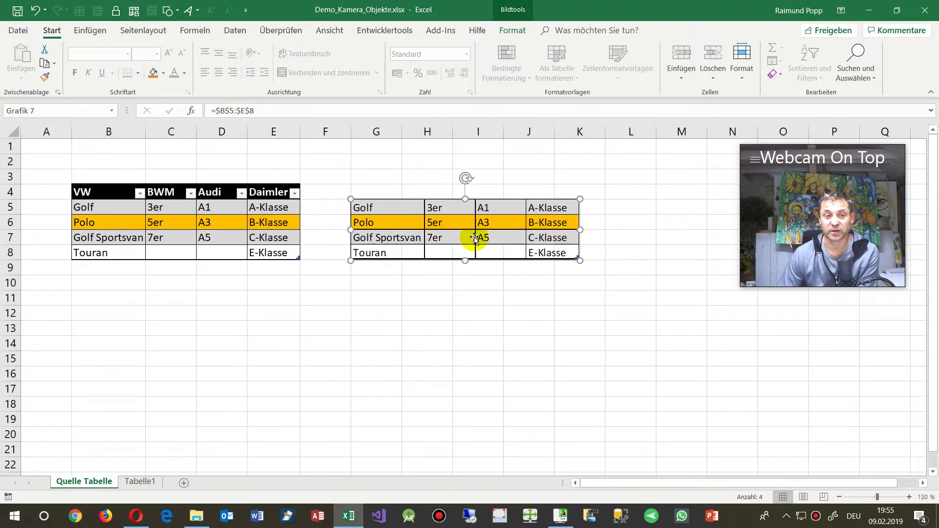
{"action": "key", "text": "Delete"}
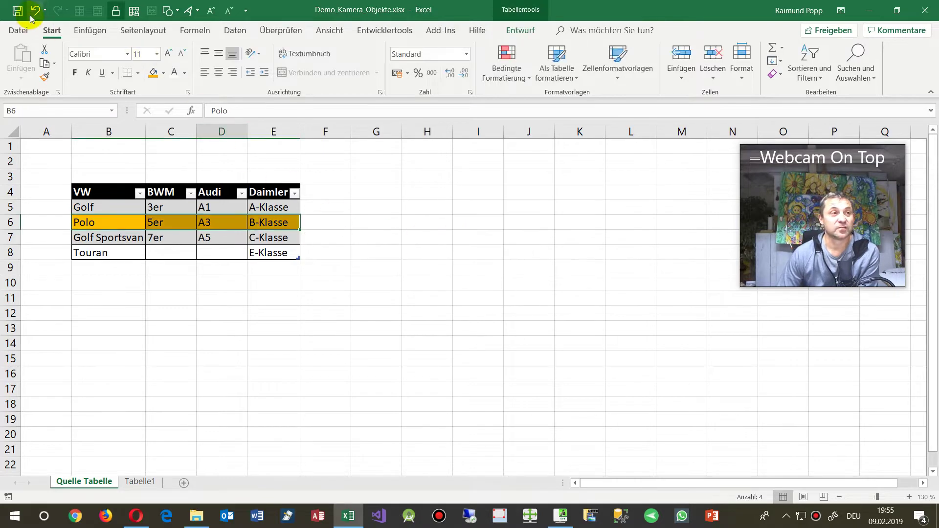
- Undo the orange fill and delete the restored linked picture
{"action": "left_click", "coordinate": [34, 11]}
{"action": "left_click", "coordinate": [434, 236]}
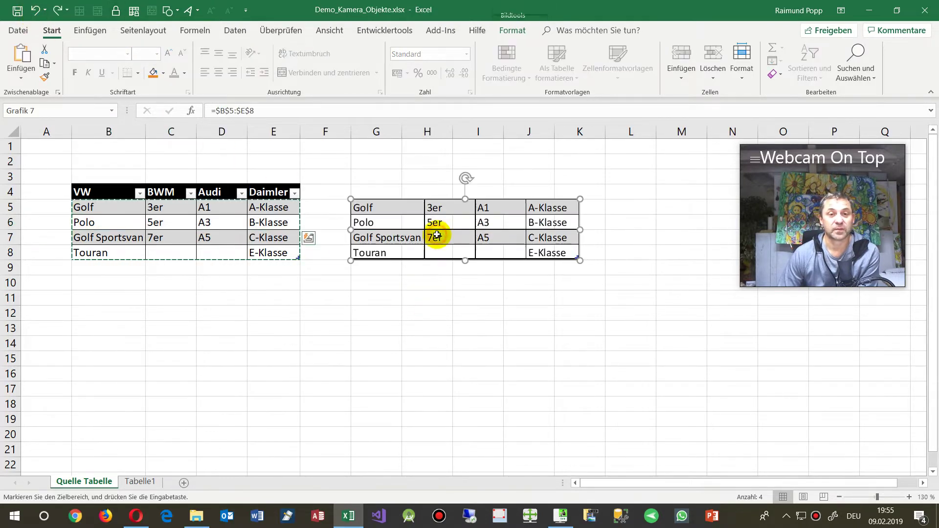
{"action": "key", "text": "Delete"}
{"action": "left_click", "coordinate": [326, 313]}
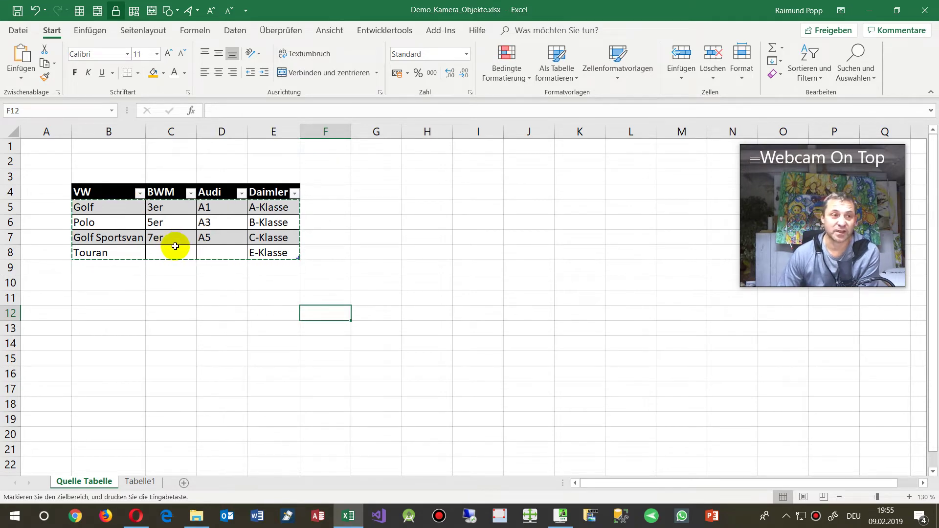
- Paste a plain copy of the whole table B4:E8 into B12:E16
{"action": "left_click", "coordinate": [98, 324]}
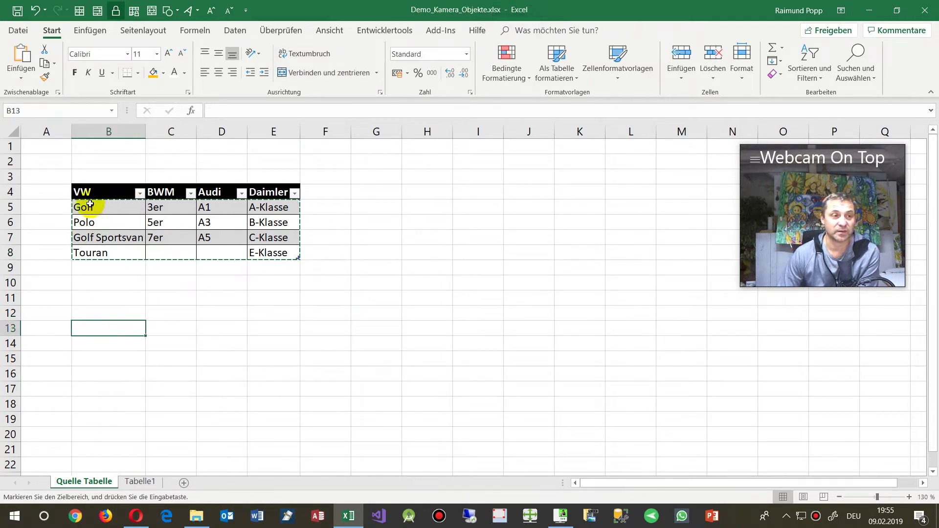
{"action": "left_click_drag", "start_coordinate": [90, 198], "coordinate": [255, 264]}
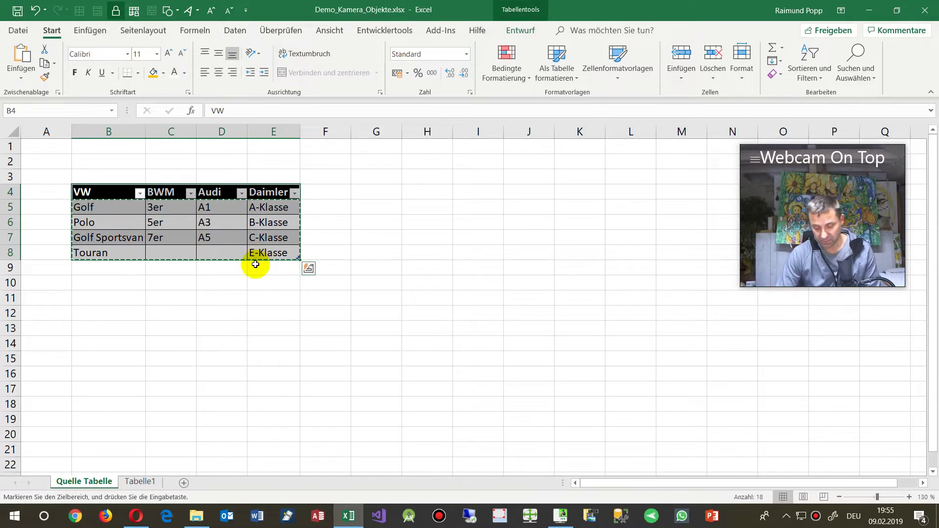
{"action": "left_click", "coordinate": [96, 313]}
{"action": "right_click", "coordinate": [100, 315]}
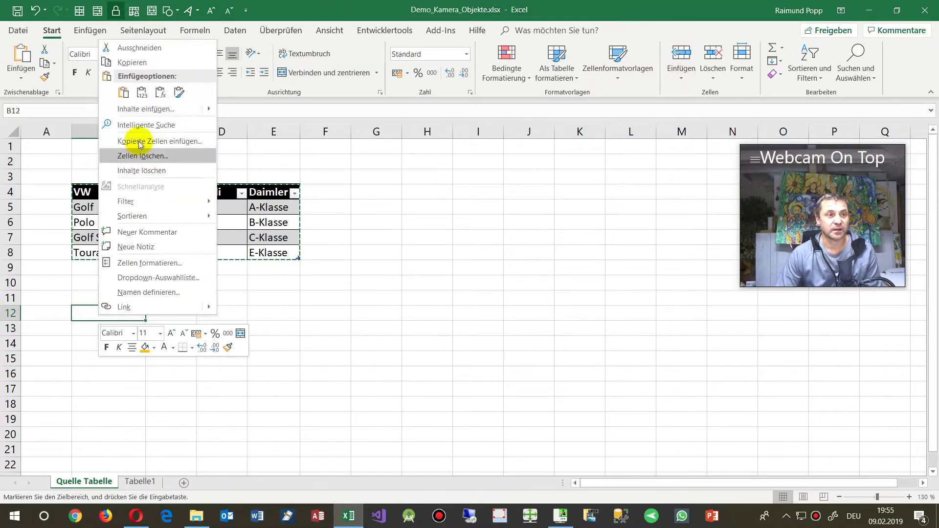
{"action": "left_click", "coordinate": [142, 92]}
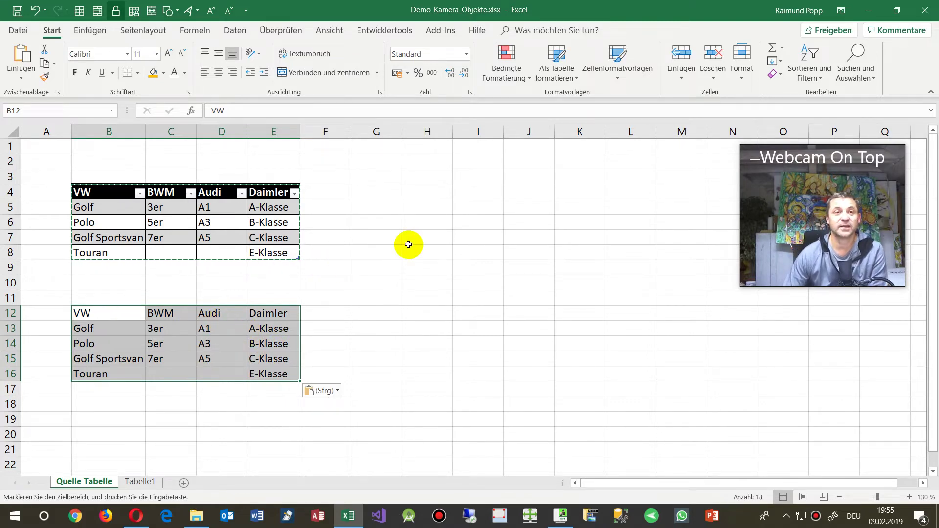
{"action": "left_click", "coordinate": [565, 78]}
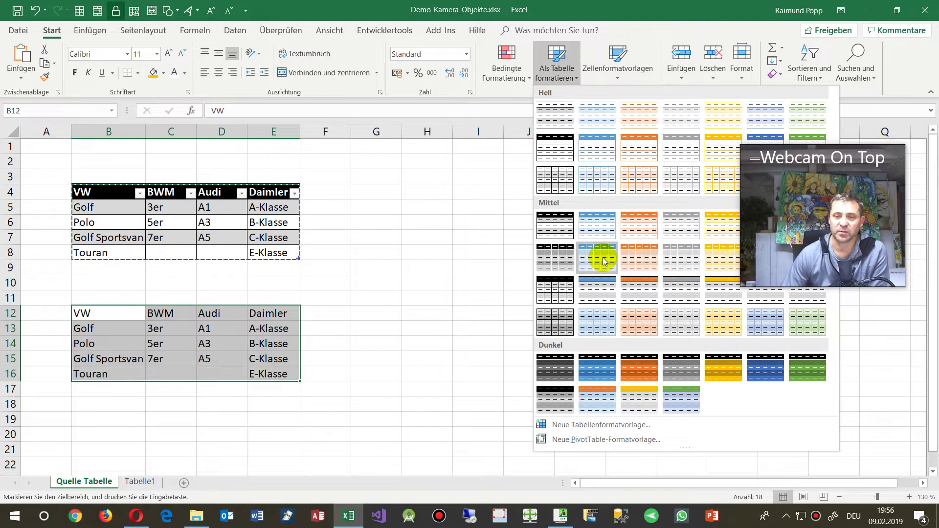
- Format the B12:E16 copy as table Tabelle2 with a header row and banded style
{"action": "left_click", "coordinate": [558, 292]}
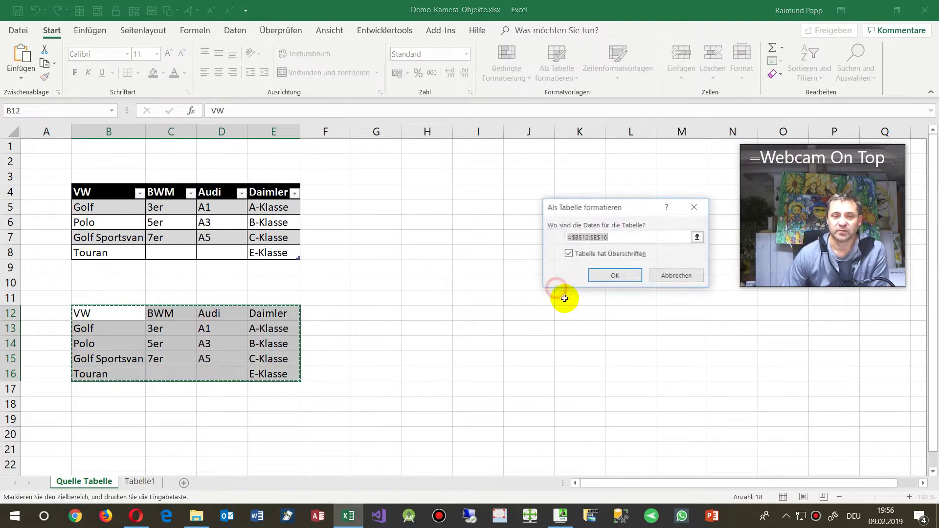
{"action": "left_click", "coordinate": [617, 277]}
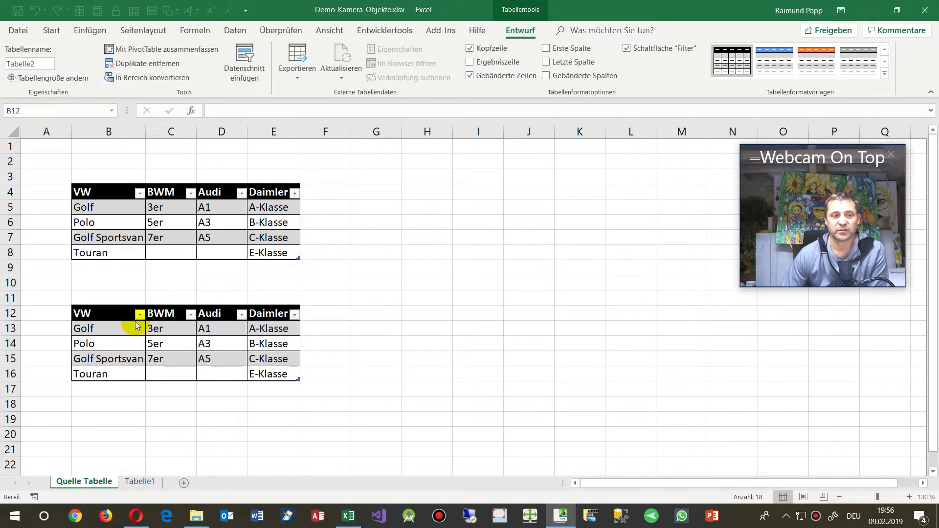
{"action": "left_click", "coordinate": [113, 311]}
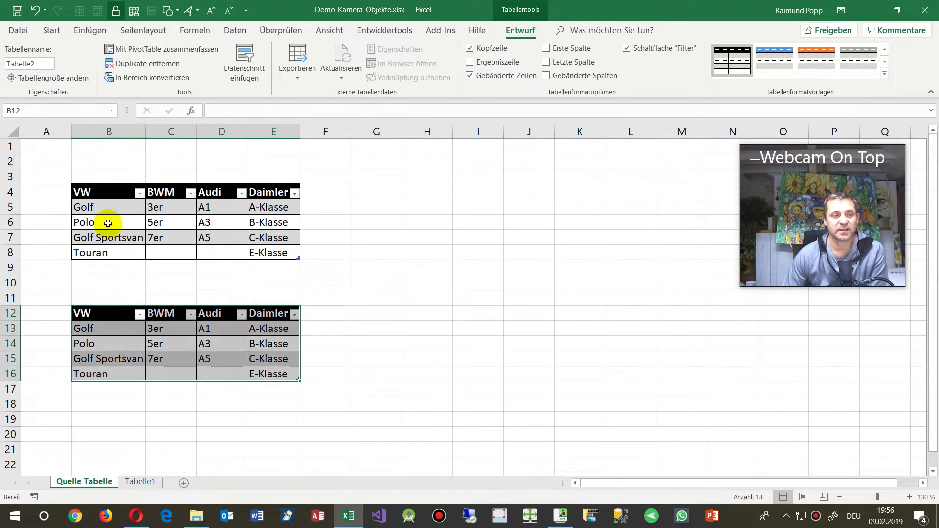
{"action": "left_click_drag", "start_coordinate": [98, 192], "coordinate": [277, 246]}
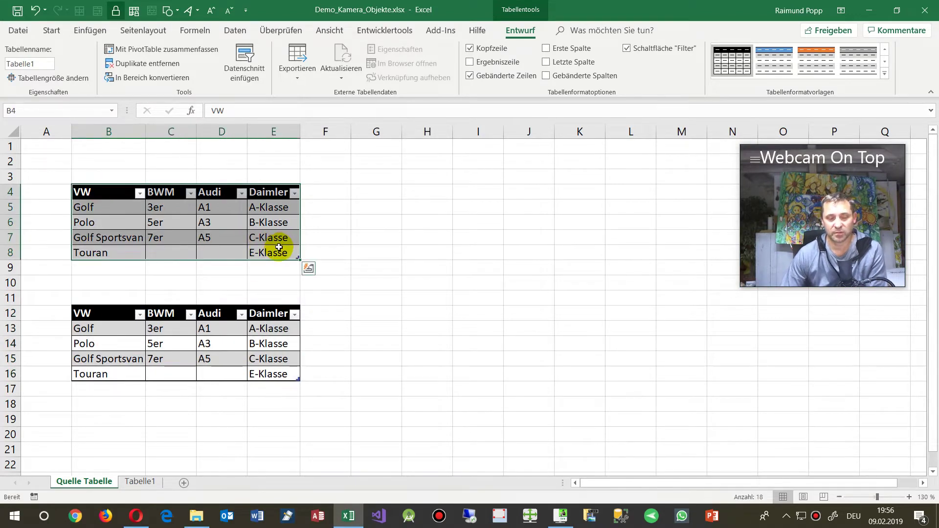
- Copy the upper table B4:E8 and paste it as a linked picture (Verknüpfte Grafik) at G4
{"action": "key", "text": "ctrl+c"}
{"action": "left_click", "coordinate": [388, 193]}
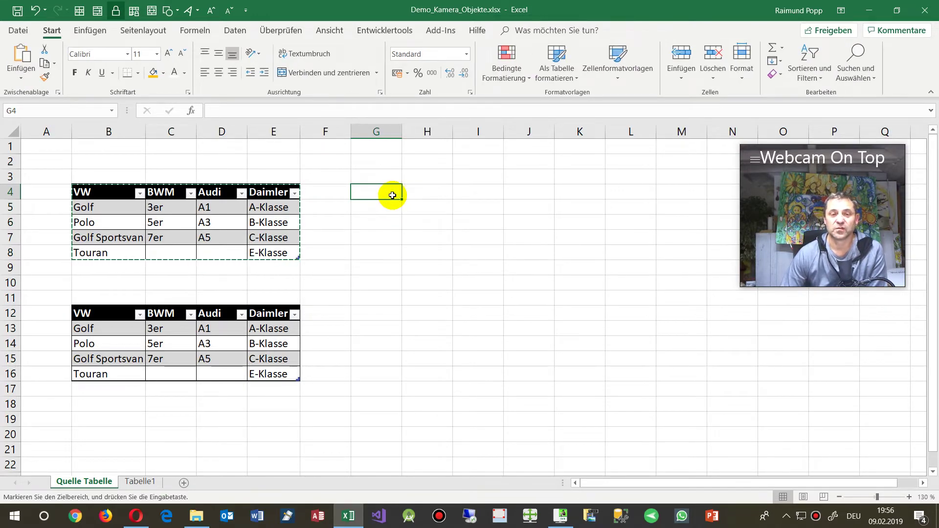
{"action": "right_click", "coordinate": [392, 195]}
{"action": "mouse_move", "coordinate": [566, 362]}
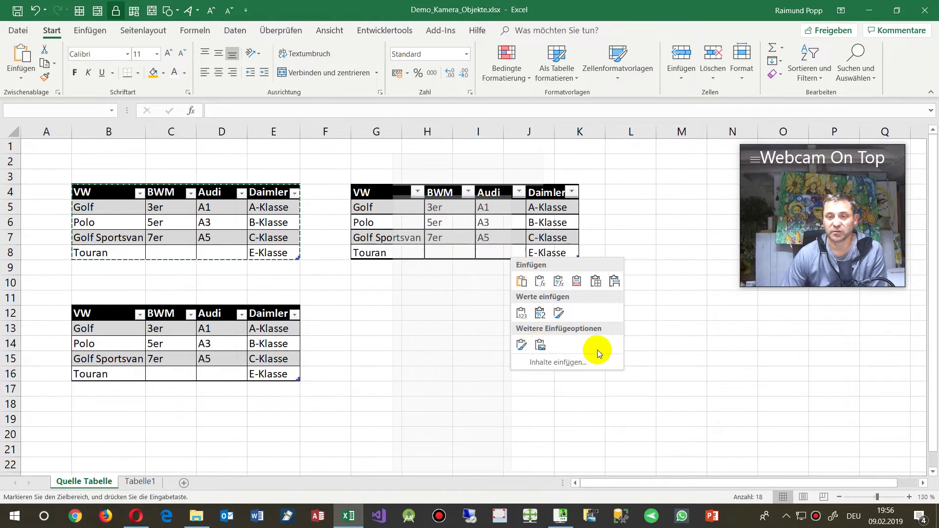
{"action": "key", "text": "Escape"}
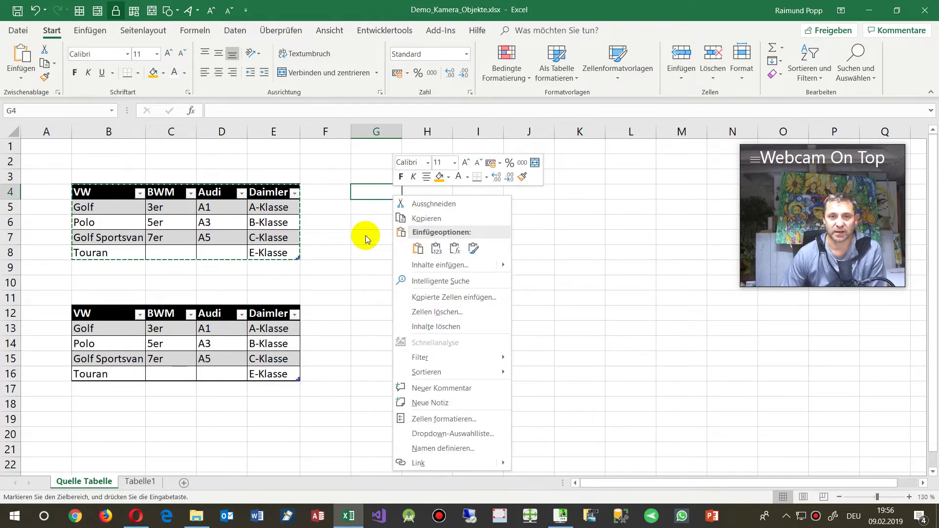
{"action": "left_click", "coordinate": [554, 257]}
{"action": "left_click", "coordinate": [287, 342]}
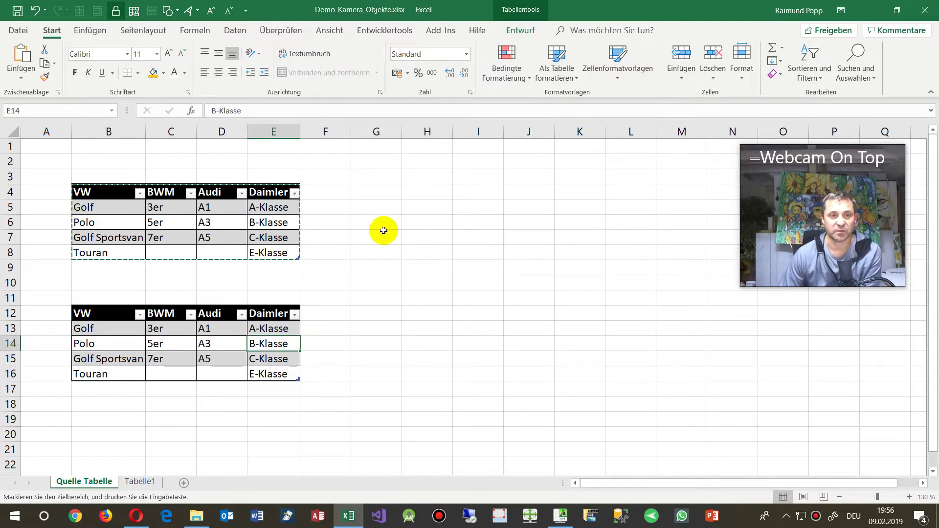
{"action": "left_click", "coordinate": [384, 200]}
{"action": "right_click", "coordinate": [384, 190]}
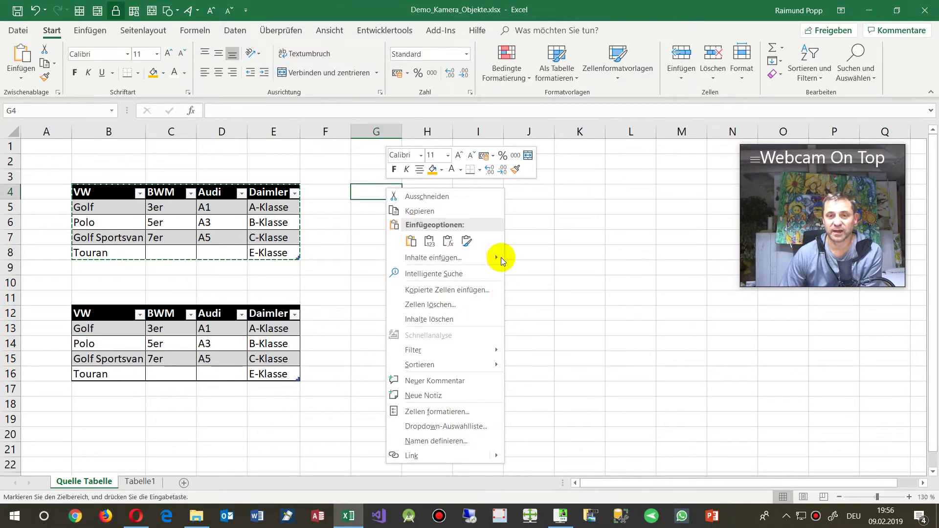
{"action": "mouse_move", "coordinate": [440, 258]}
{"action": "left_click", "coordinate": [532, 339]}
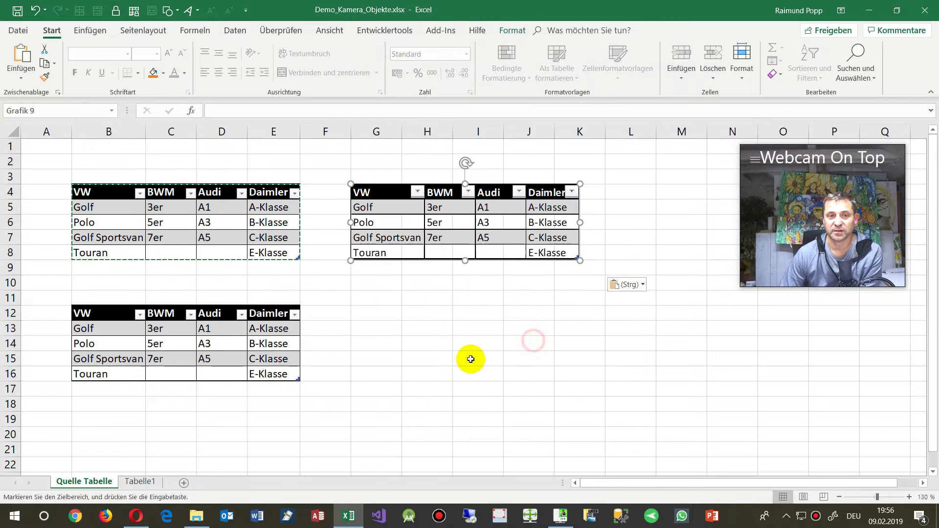
- Test an orange fill on the BWM values C5:C8, undo it, and return to the tutorial
{"action": "left_click", "coordinate": [200, 221]}
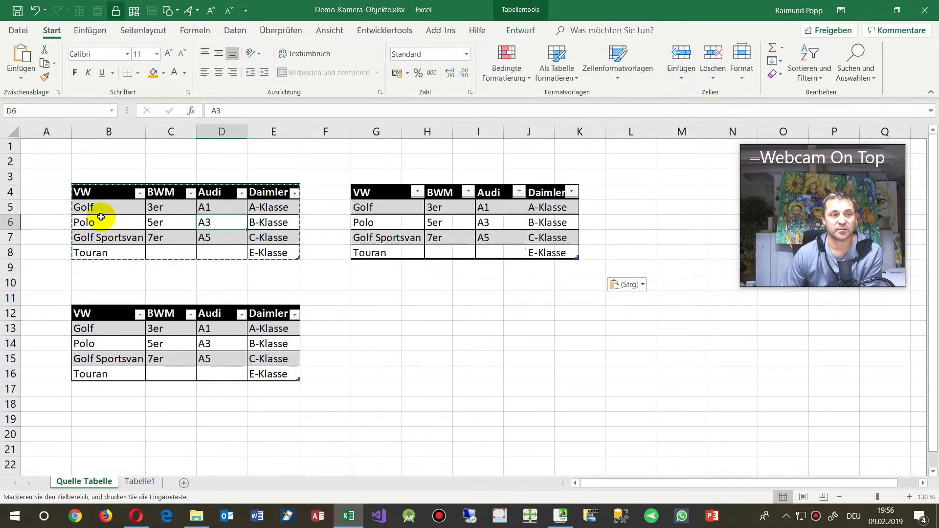
{"action": "left_click", "coordinate": [153, 184]}
{"action": "left_click", "coordinate": [154, 72]}
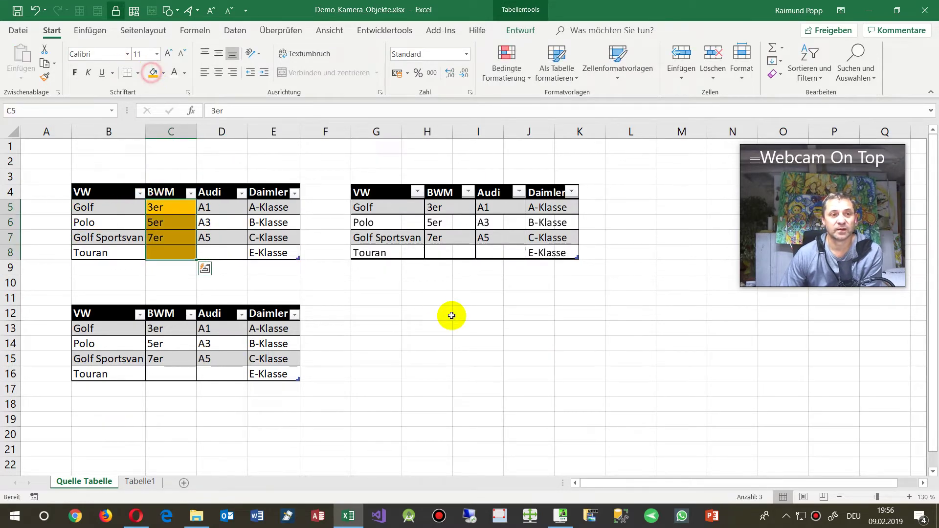
{"action": "left_click", "coordinate": [36, 15]}
{"action": "left_click", "coordinate": [205, 313]}
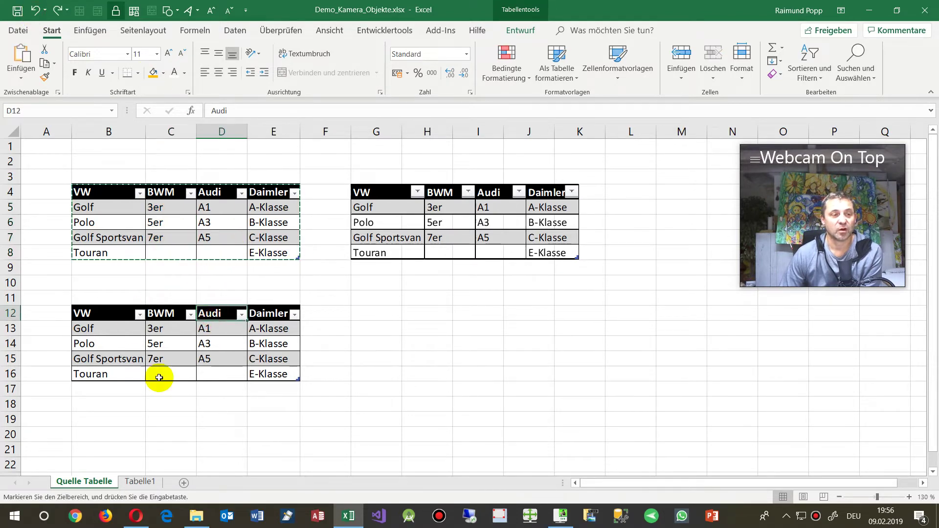
{"action": "left_click", "coordinate": [136, 516]}
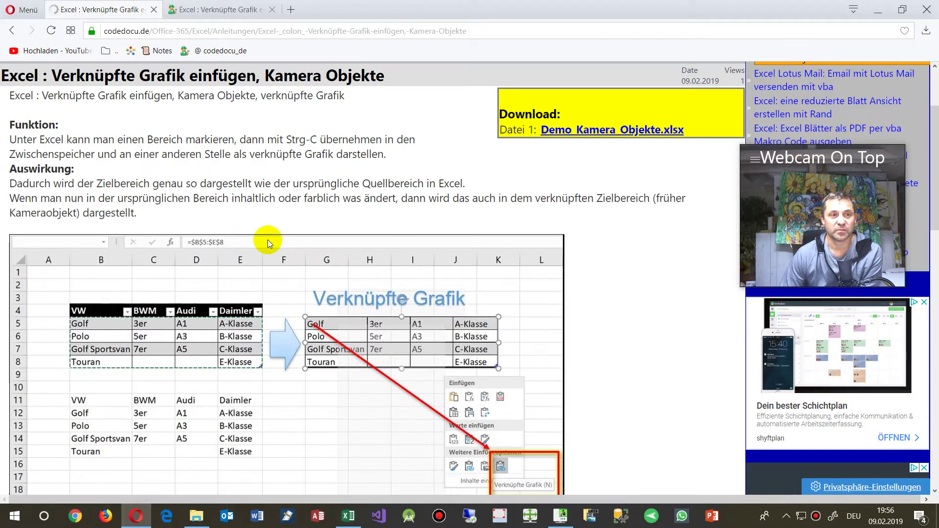
{"action": "scroll", "coordinate": [239, 249], "scroll_direction": "down", "scroll_amount": 5}
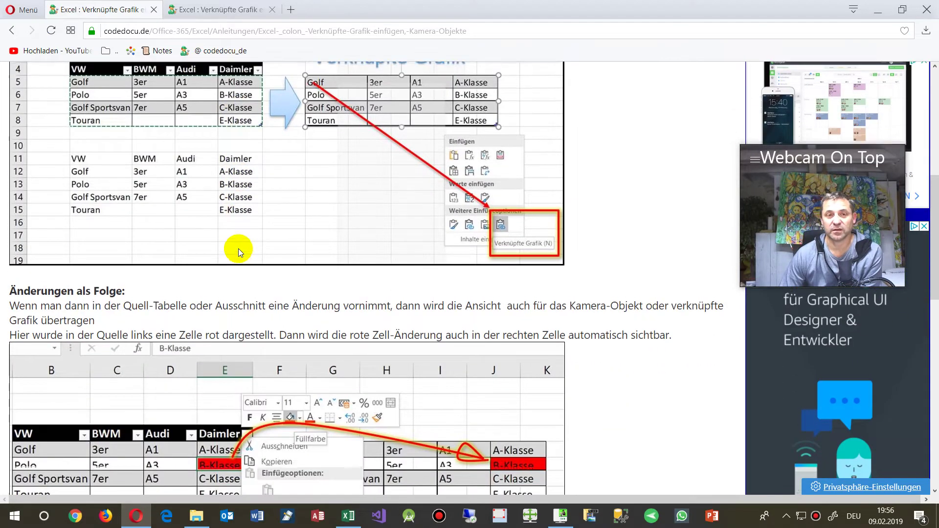
{"action": "scroll", "coordinate": [238, 249], "scroll_direction": "up", "scroll_amount": 1}
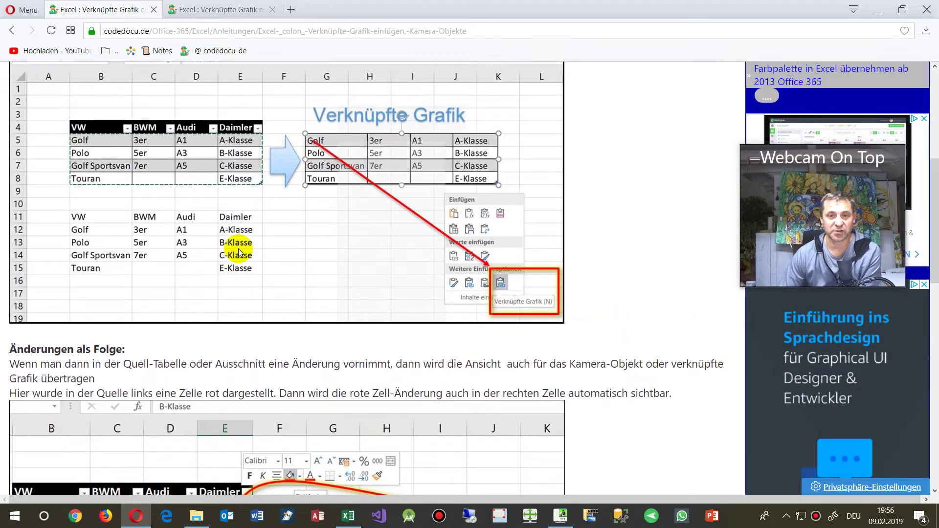
{"action": "scroll", "coordinate": [243, 226], "scroll_direction": "down", "scroll_amount": 7}
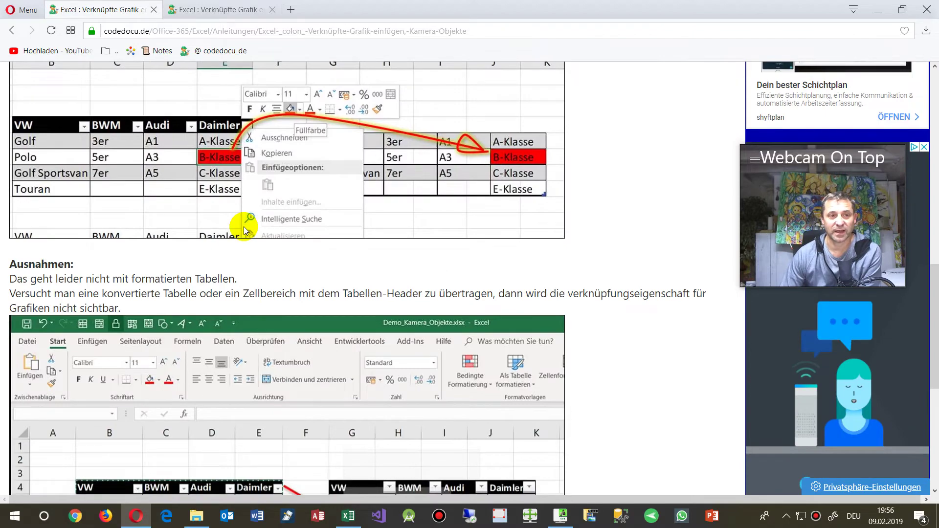
{"action": "scroll", "coordinate": [244, 227], "scroll_direction": "down", "scroll_amount": 3}
{"action": "scroll", "coordinate": [243, 227], "scroll_direction": "down", "scroll_amount": 1}
{"action": "scroll", "coordinate": [243, 227], "scroll_direction": "down", "scroll_amount": 2}
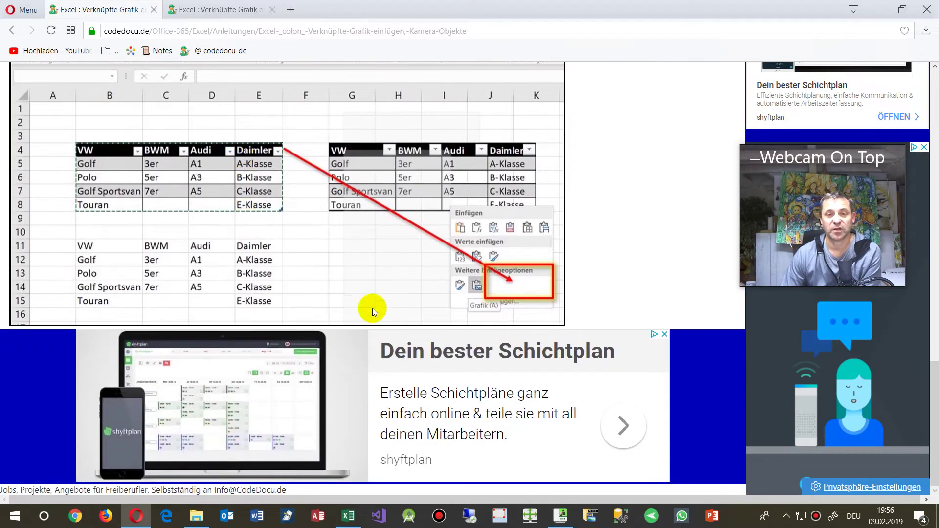
{"action": "scroll", "coordinate": [433, 289], "scroll_direction": "up", "scroll_amount": 4}
{"action": "scroll", "coordinate": [433, 289], "scroll_direction": "up", "scroll_amount": 3}
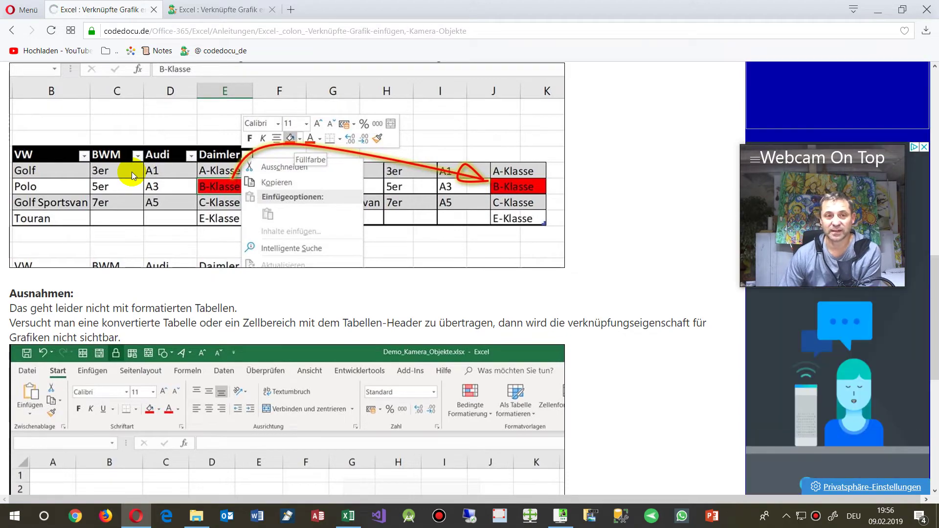
{"action": "scroll", "coordinate": [232, 208], "scroll_direction": "up", "scroll_amount": 3}
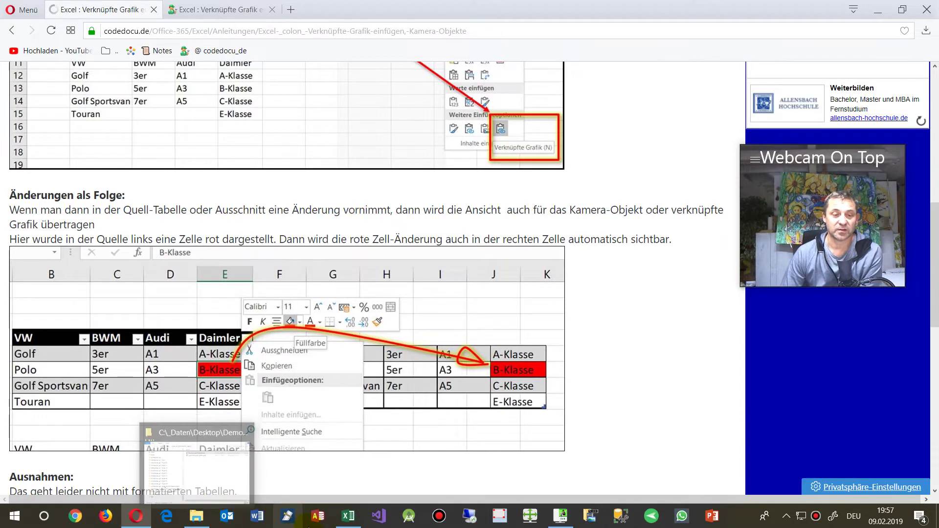
- Open the recent Excel verknüpfte Grafiken presentation and dismiss the linked-files security warning
{"action": "left_click", "coordinate": [712, 518]}
{"action": "right_click", "coordinate": [713, 518]}
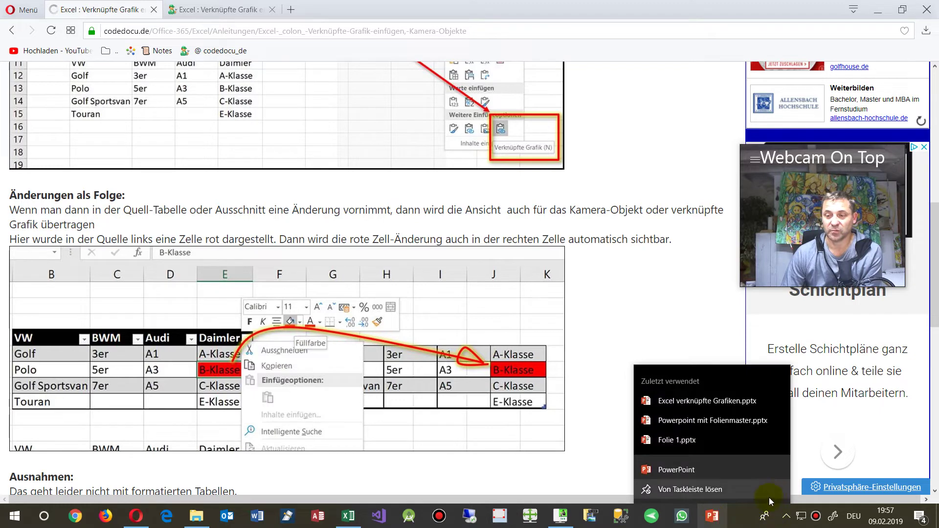
{"action": "left_click", "coordinate": [693, 401]}
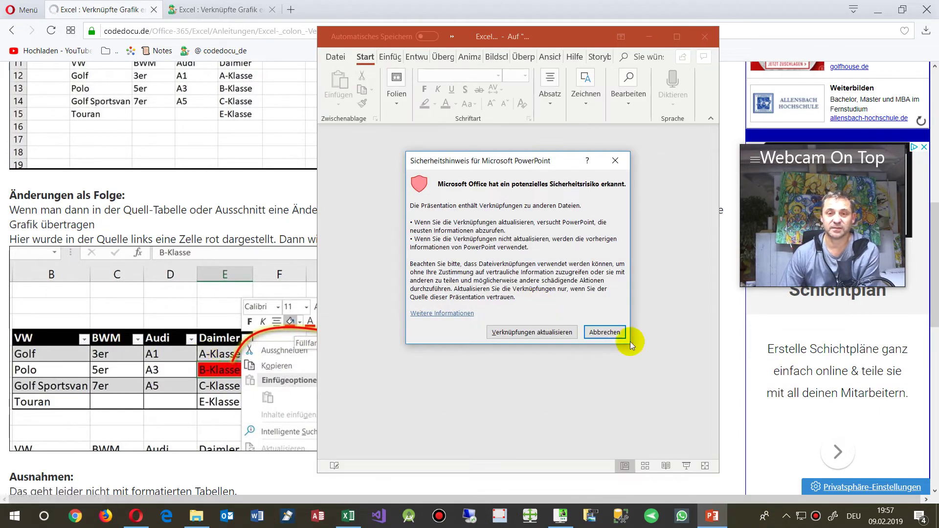
{"action": "left_click", "coordinate": [604, 332]}
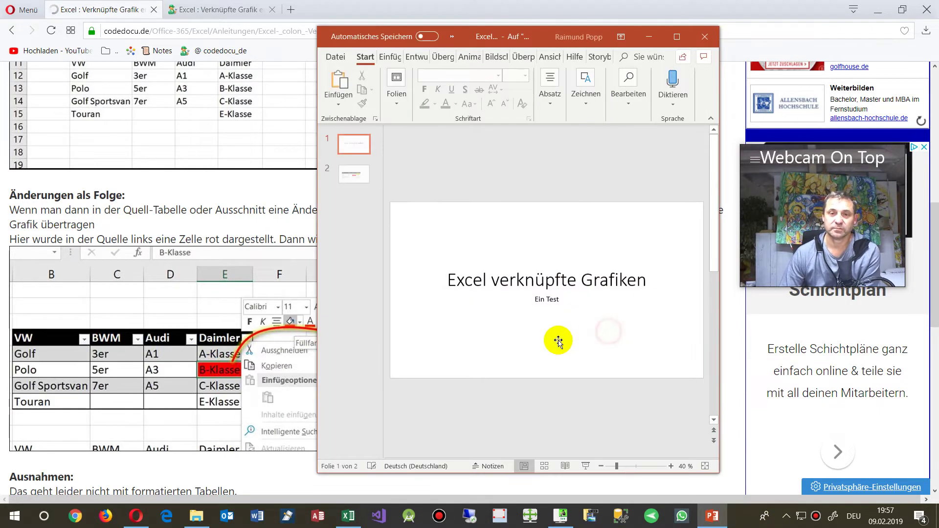
- Delete the linked Excel table from slide 2 and view the other codedocu tab
{"action": "left_click", "coordinate": [352, 175]}
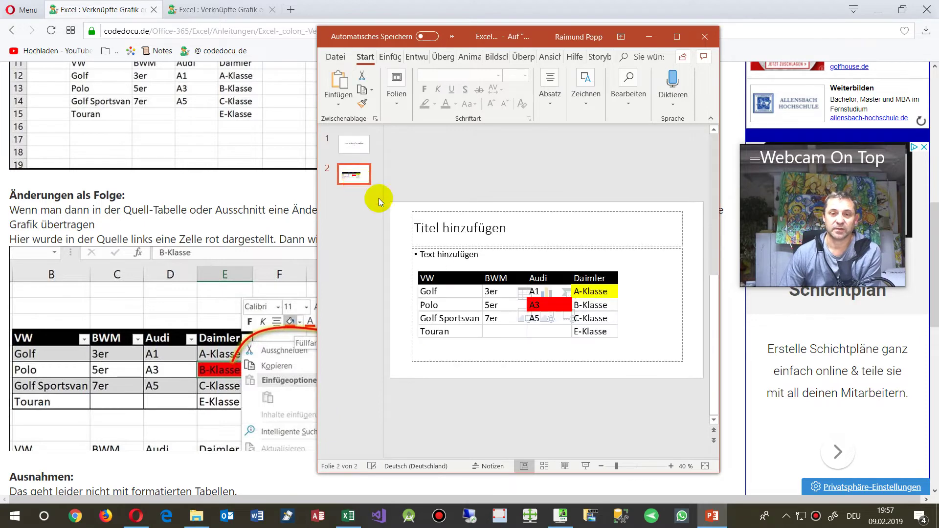
{"action": "left_click", "coordinate": [413, 313]}
{"action": "left_click", "coordinate": [446, 308]}
{"action": "key", "text": "Delete"}
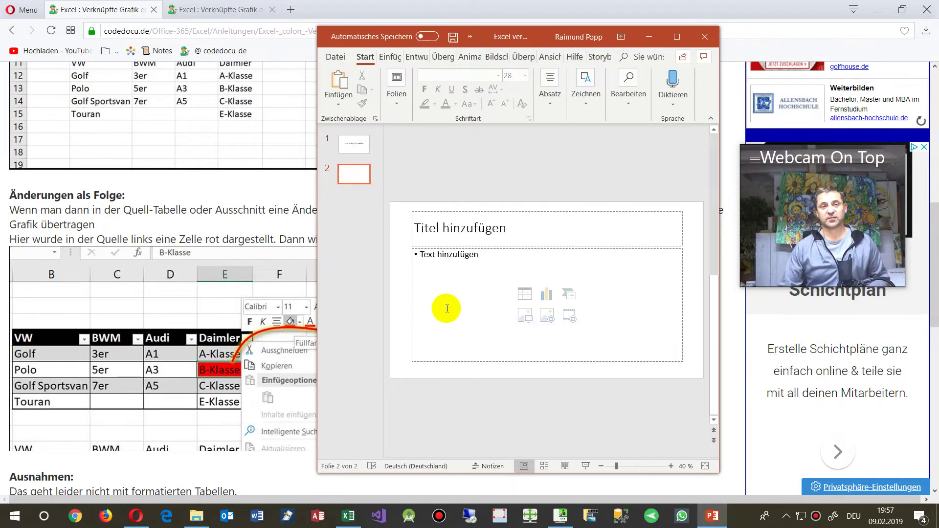
{"action": "left_click", "coordinate": [226, 10]}
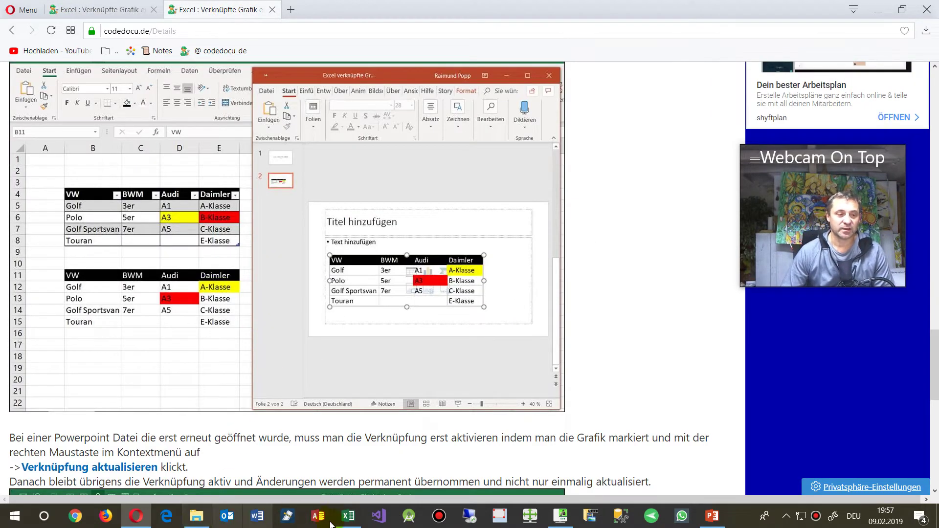
- Delete rows 11–16 holding the duplicate car table
{"action": "left_click", "coordinate": [348, 516]}
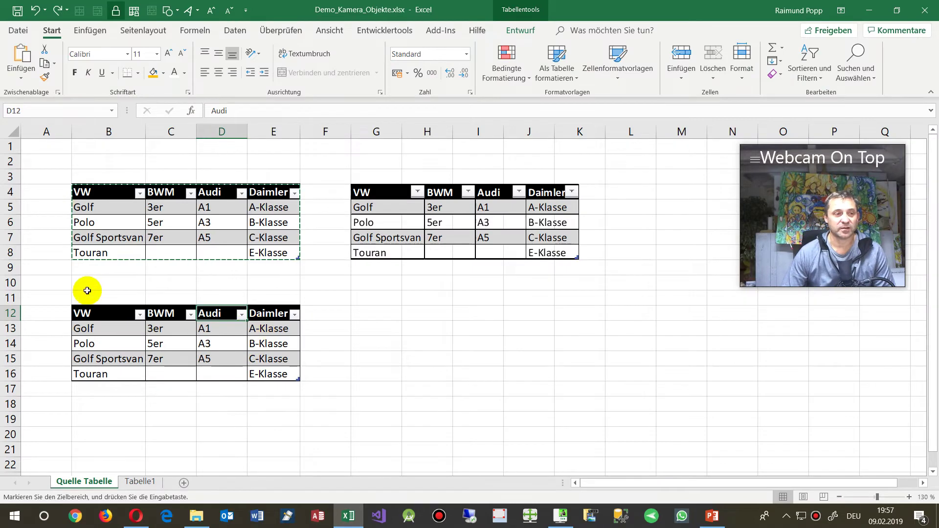
{"action": "left_click", "coordinate": [12, 297]}
{"action": "left_click_drag", "start_coordinate": [13, 297], "coordinate": [20, 376]}
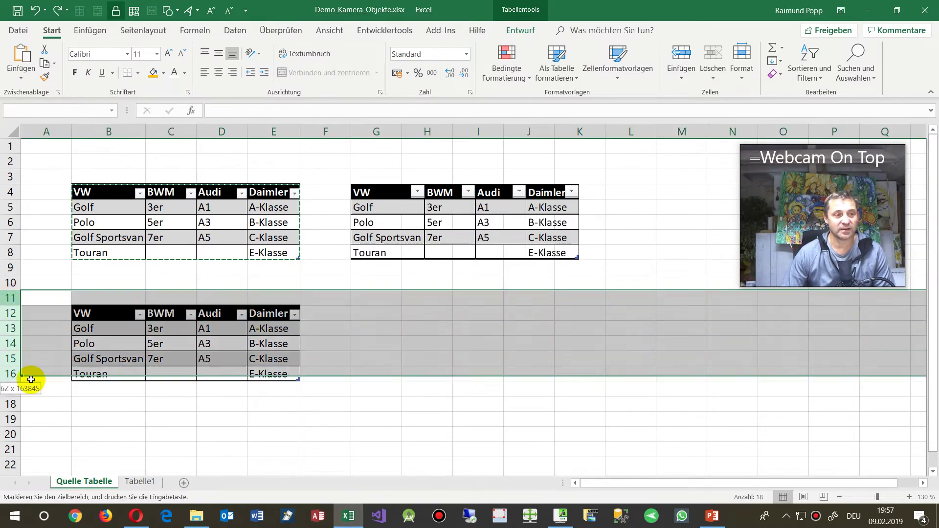
{"action": "right_click", "coordinate": [126, 362]}
{"action": "left_click", "coordinate": [181, 280]}
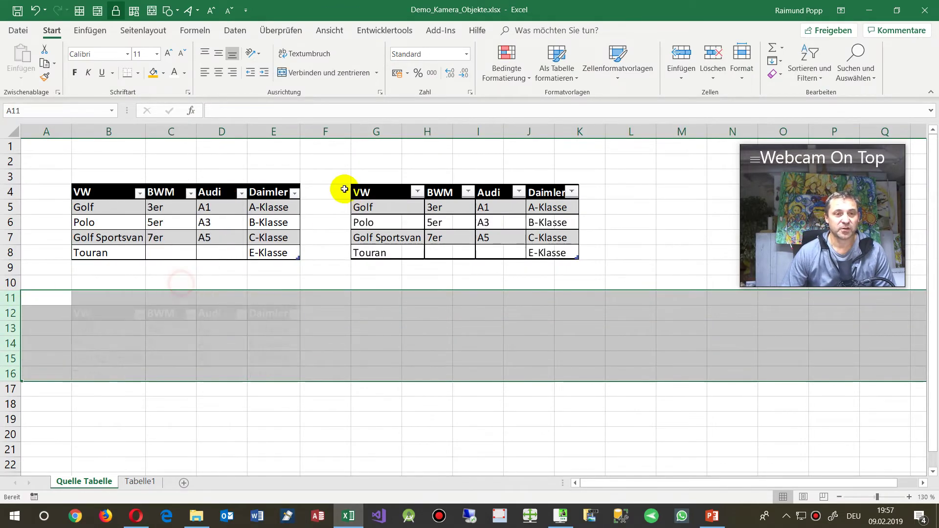
- Delete the table picture beside the original and select the source table B4:E8
{"action": "left_click_drag", "start_coordinate": [369, 133], "coordinate": [595, 131]}
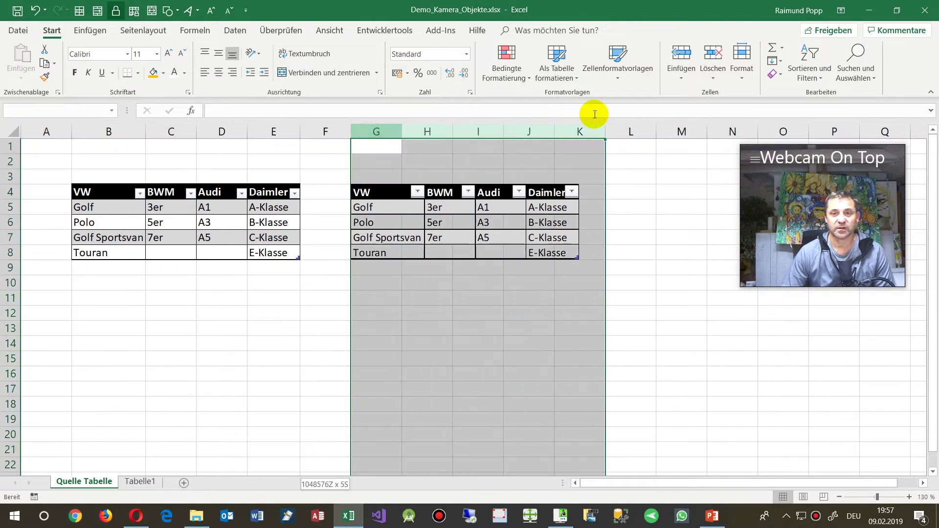
{"action": "right_click", "coordinate": [563, 215]}
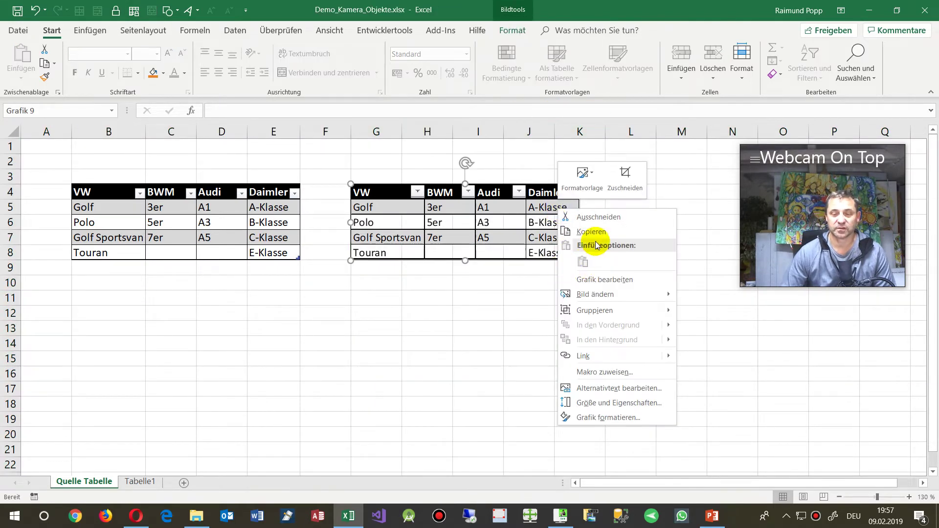
{"action": "key", "text": "Escape"}
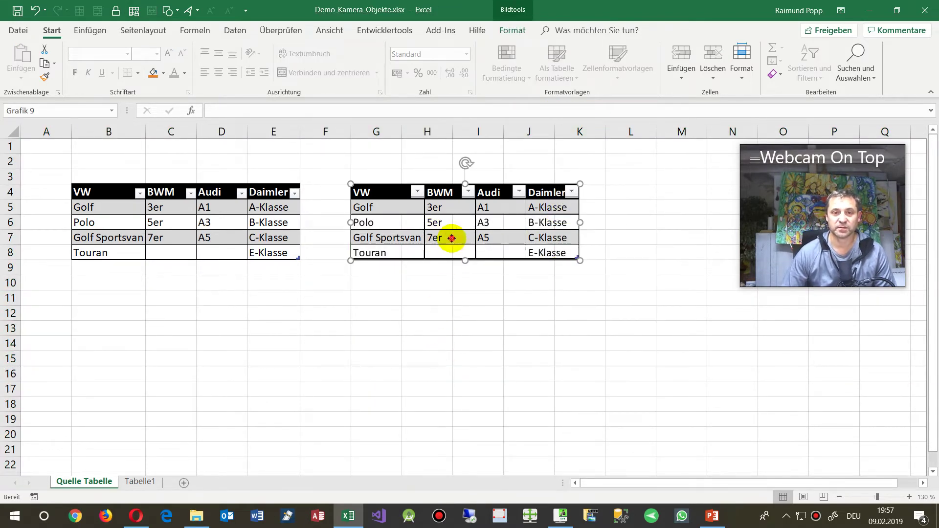
{"action": "key", "text": "Delete"}
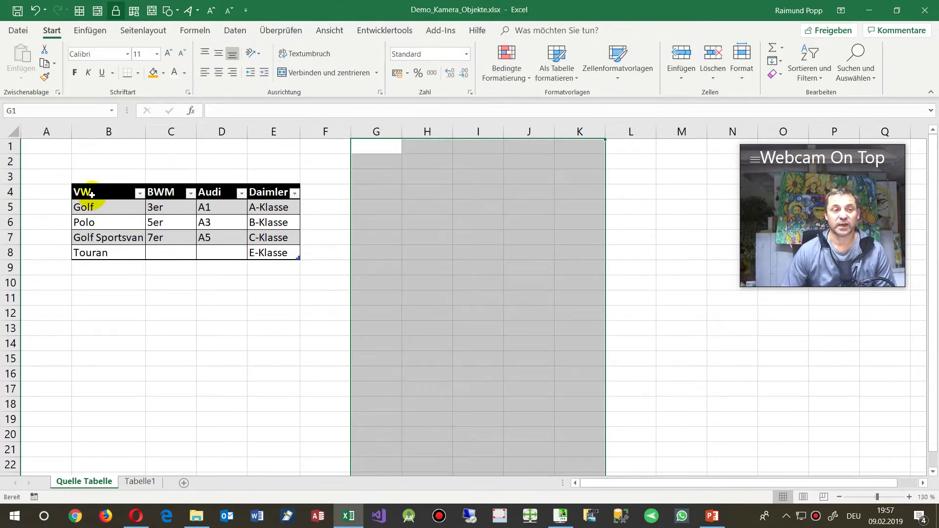
{"action": "left_click_drag", "start_coordinate": [90, 194], "coordinate": [268, 258]}
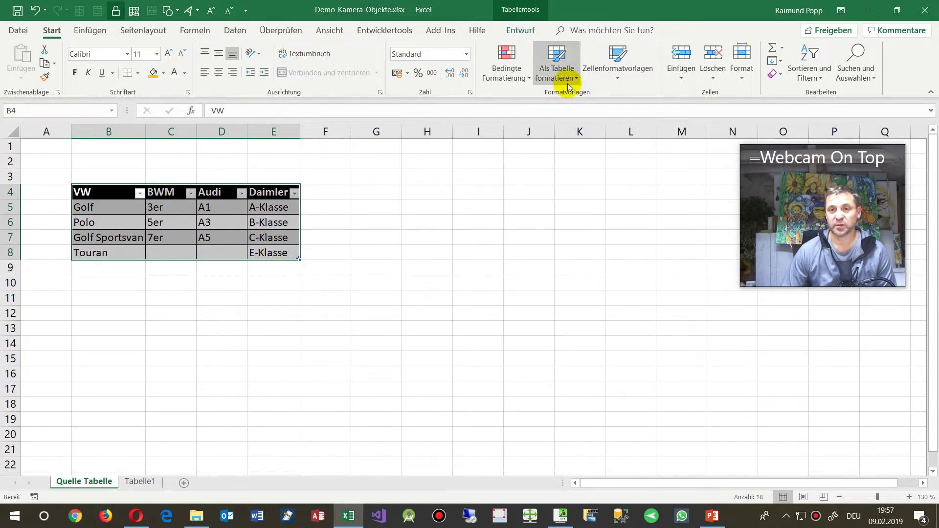
- Convert the car table to a normal range with In Bereich konvertieren, then copy B4:E8
{"action": "left_click", "coordinate": [520, 30]}
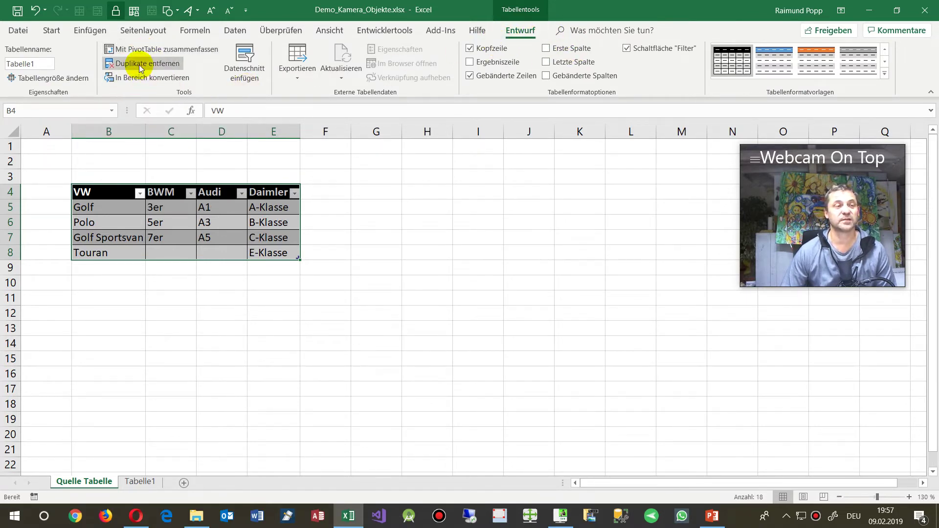
{"action": "left_click", "coordinate": [147, 77]}
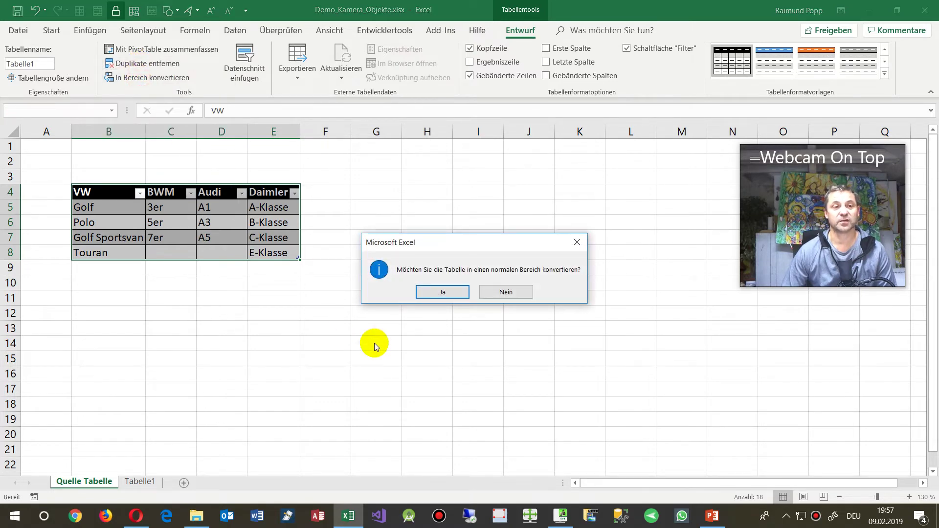
{"action": "left_click", "coordinate": [450, 291]}
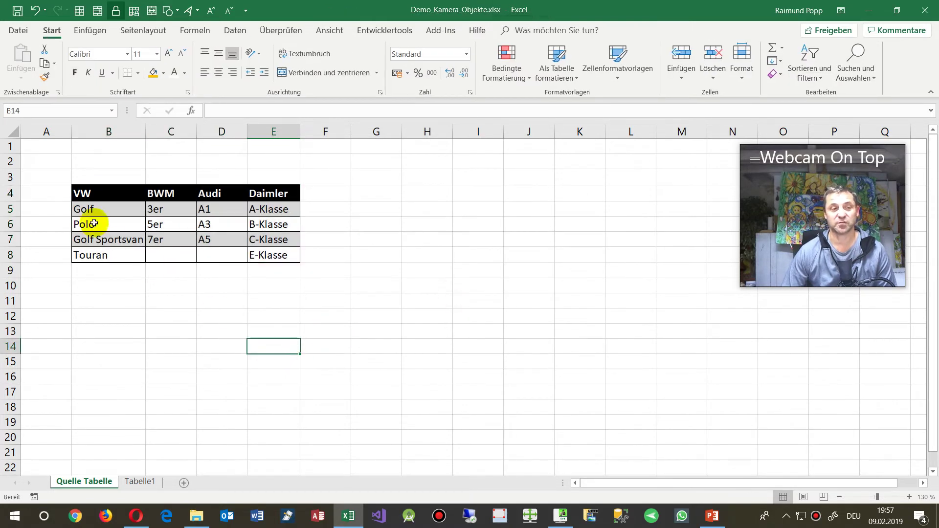
{"action": "left_click_drag", "start_coordinate": [81, 191], "coordinate": [256, 254]}
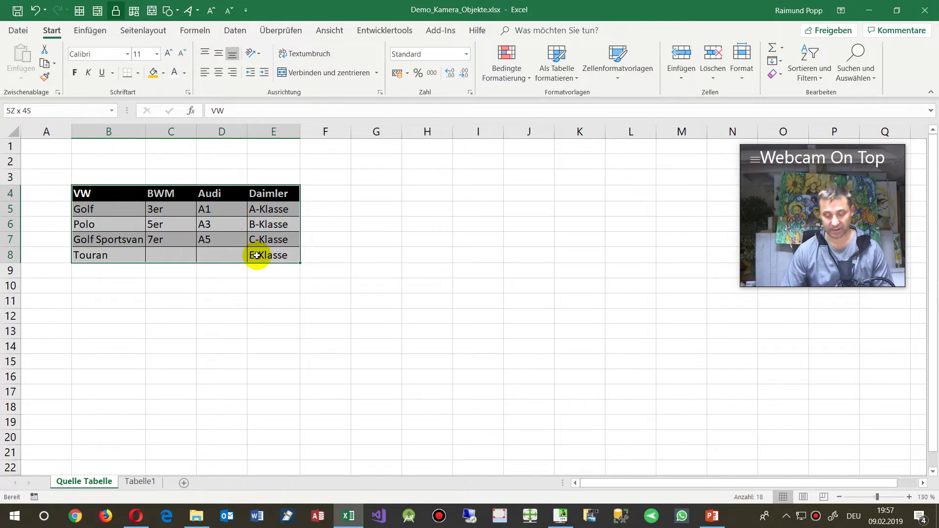
{"action": "key", "text": "ctrl+c"}
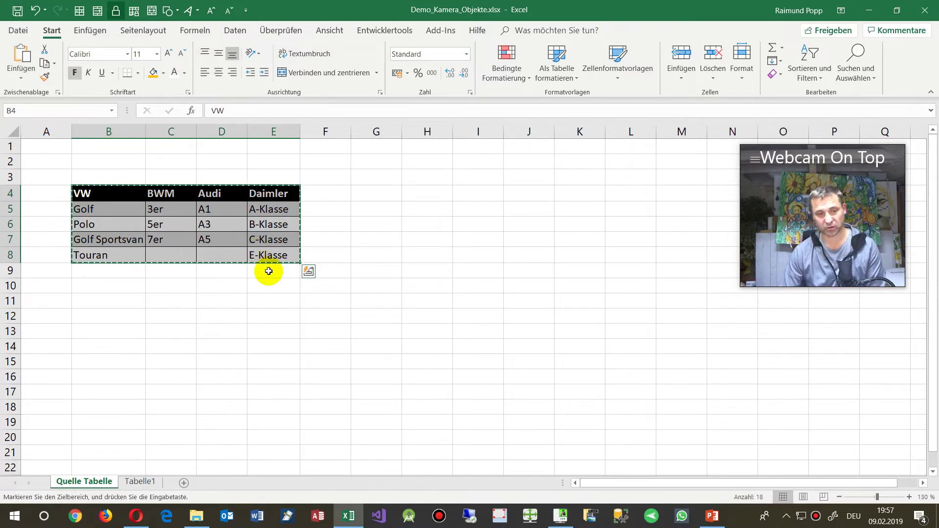
- Bring PowerPoint forward, select slide 2's content placeholder and widen the window
{"action": "left_click", "coordinate": [712, 516]}
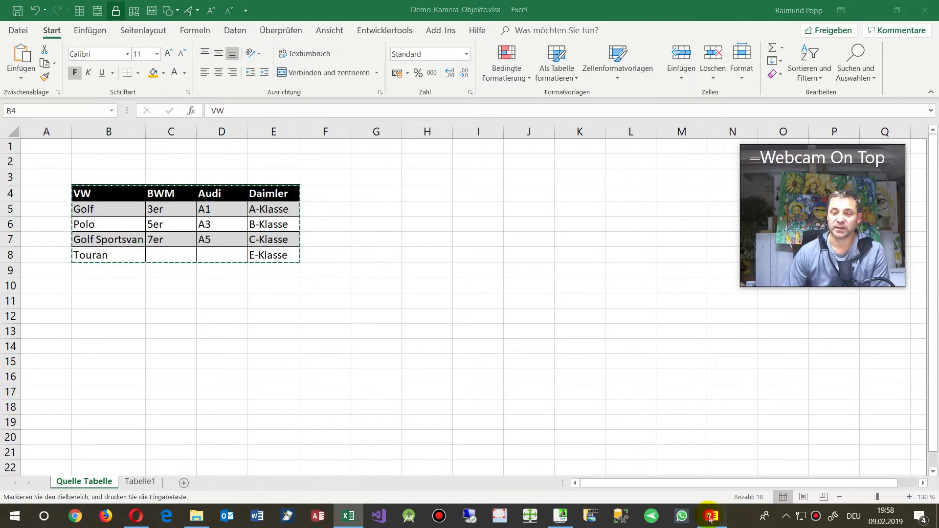
{"action": "left_click", "coordinate": [432, 260]}
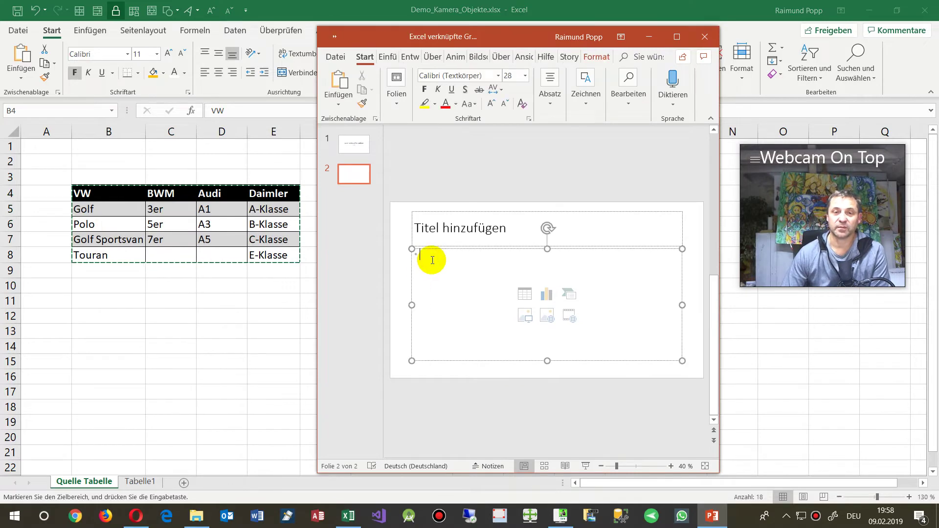
{"action": "right_click", "coordinate": [432, 256]}
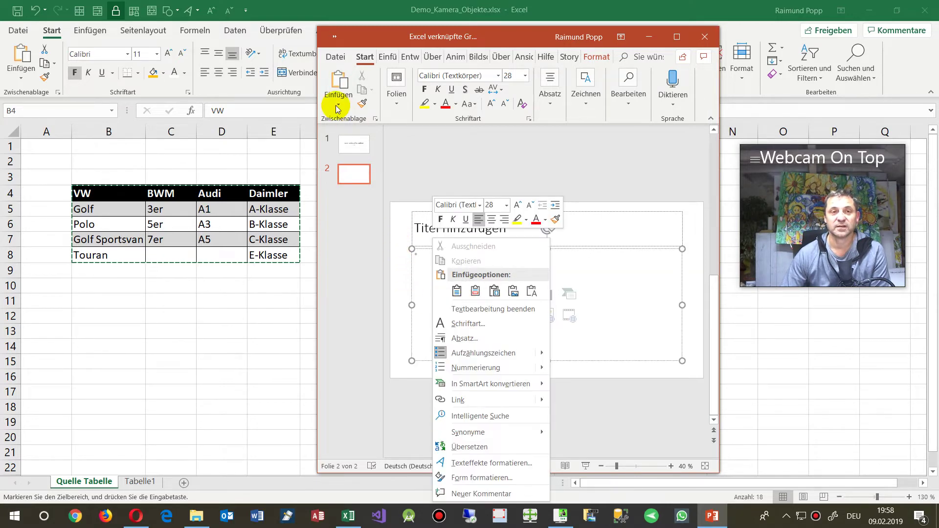
{"action": "left_click", "coordinate": [718, 265]}
{"action": "left_click_drag", "start_coordinate": [718, 265], "coordinate": [902, 259]}
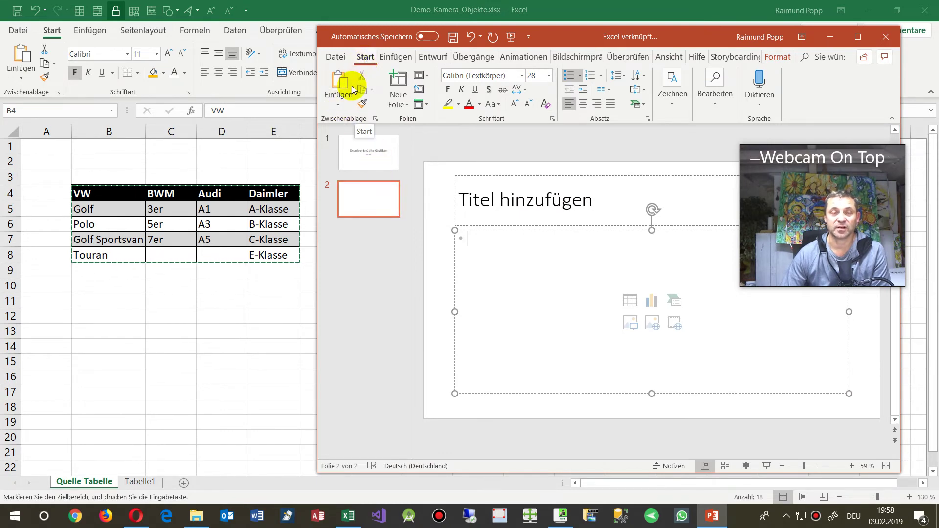
- Paste the table via Inhalte einfügen as a linked Excel-Arbeitsmappe-Objekt, enlarge it, and return to Excel
{"action": "left_click", "coordinate": [338, 105]}
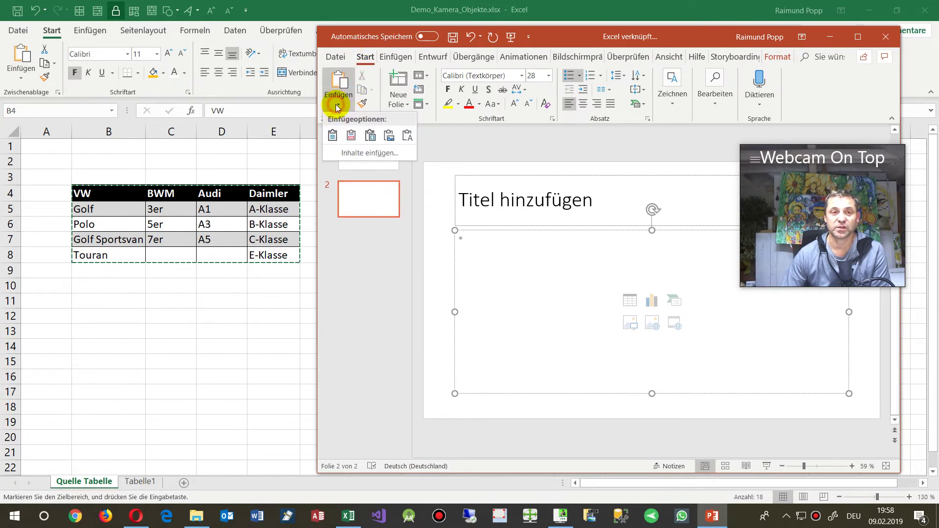
{"action": "left_click", "coordinate": [367, 153]}
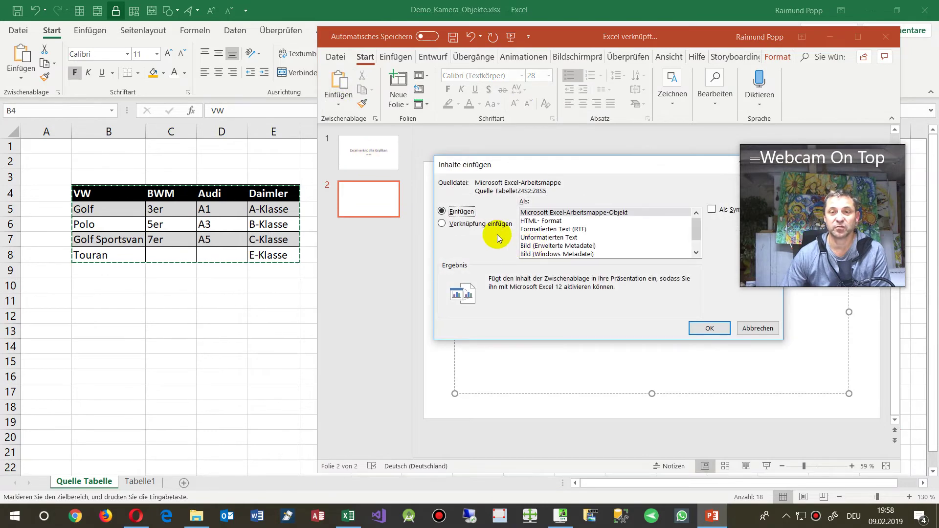
{"action": "left_click", "coordinate": [475, 225]}
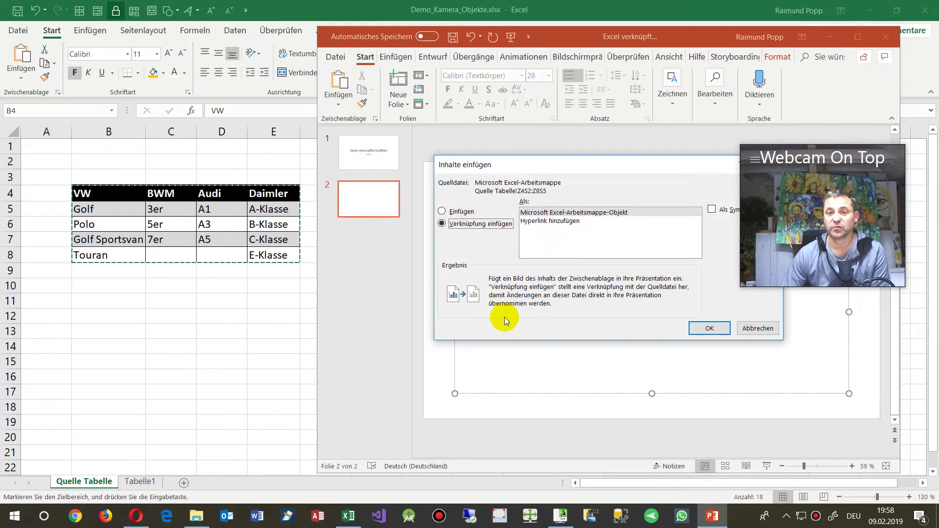
{"action": "left_click", "coordinate": [535, 212]}
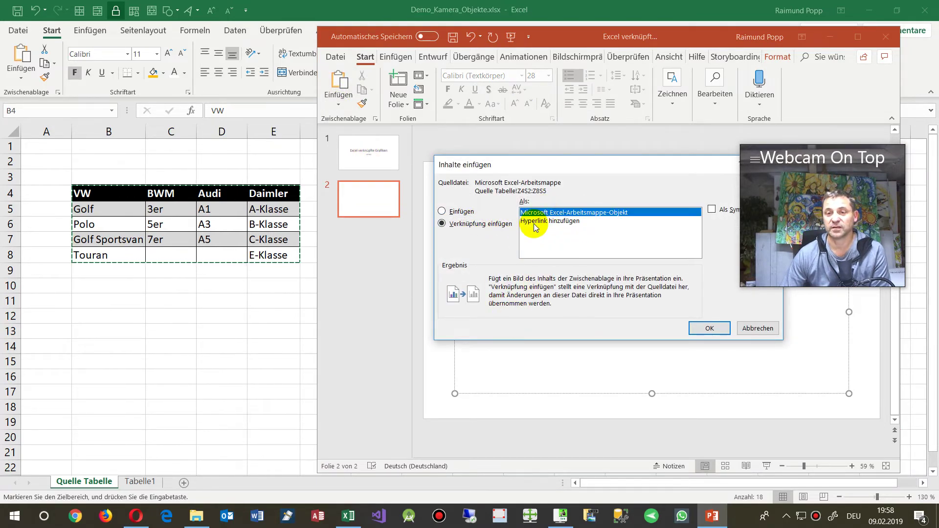
{"action": "left_click", "coordinate": [710, 329]}
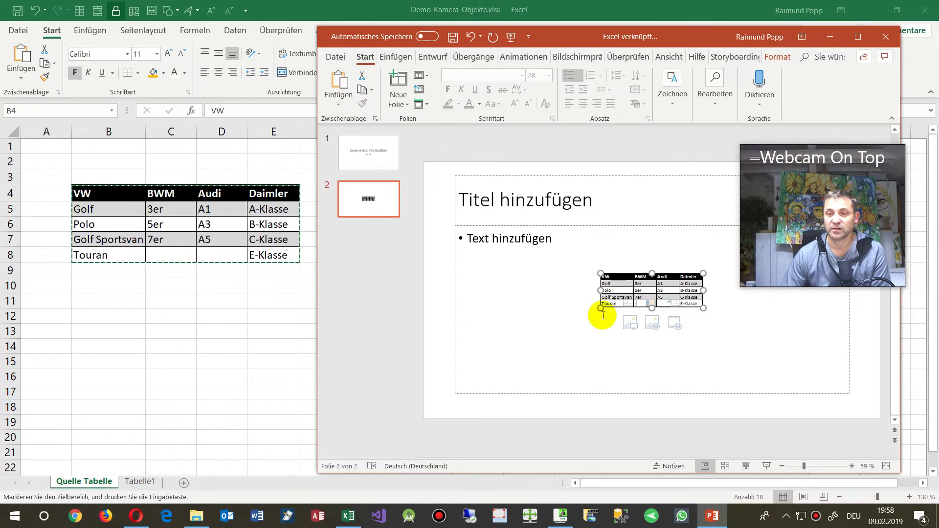
{"action": "left_click_drag", "start_coordinate": [600, 307], "coordinate": [536, 356]}
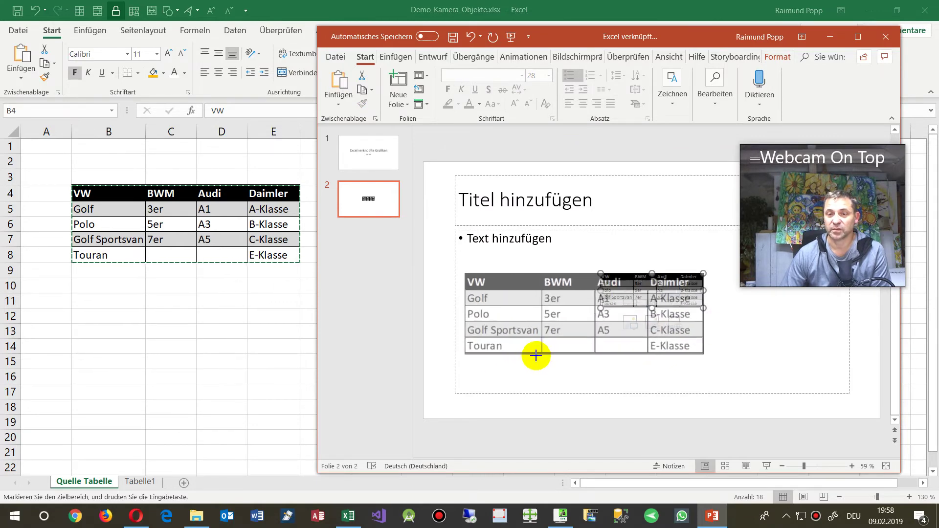
{"action": "left_click", "coordinate": [137, 225]}
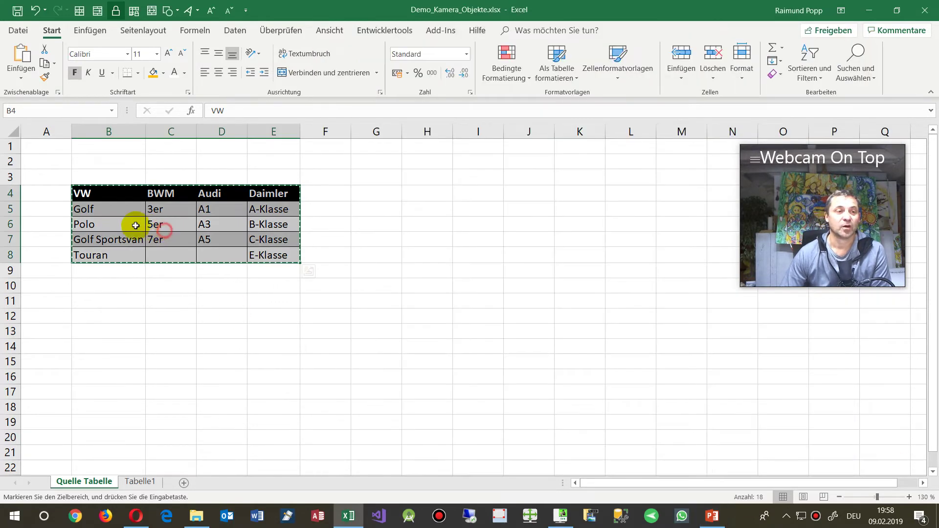
- Arrange Excel on the left half and PowerPoint on the right half of the screen
{"action": "left_click", "coordinate": [70, 225]}
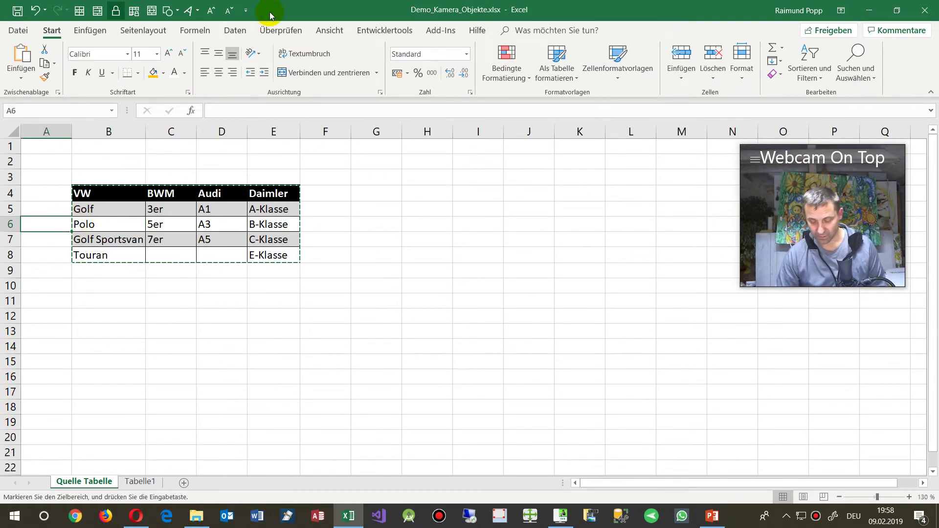
{"action": "key", "text": "super+Left"}
{"action": "mouse_move", "coordinate": [571, 169]}
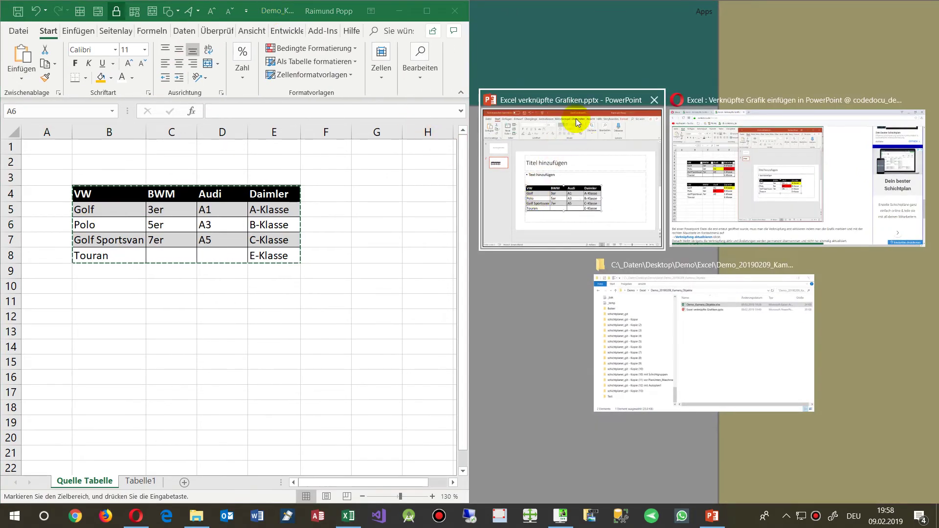
{"action": "left_click", "coordinate": [578, 101]}
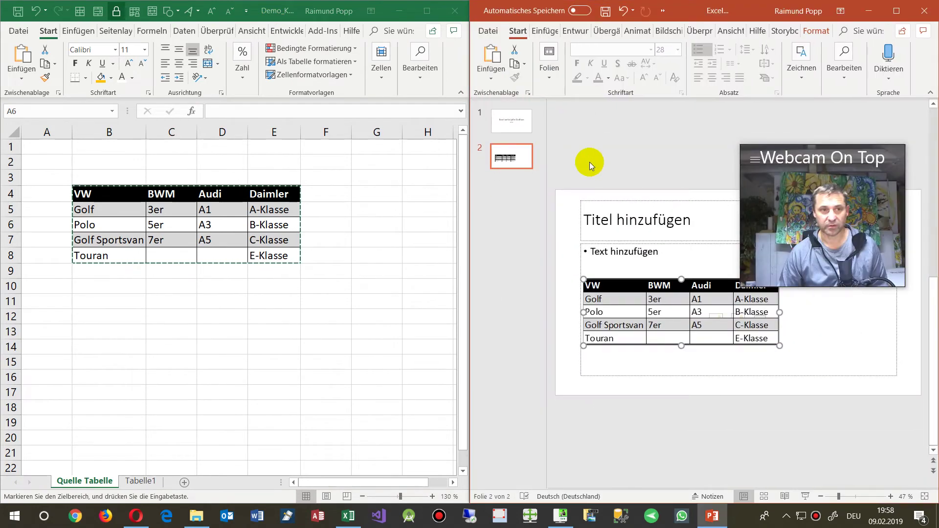
- Fill the Polo row B6:E6 orange and deselect the linked table on the slide
{"action": "left_click", "coordinate": [76, 239]}
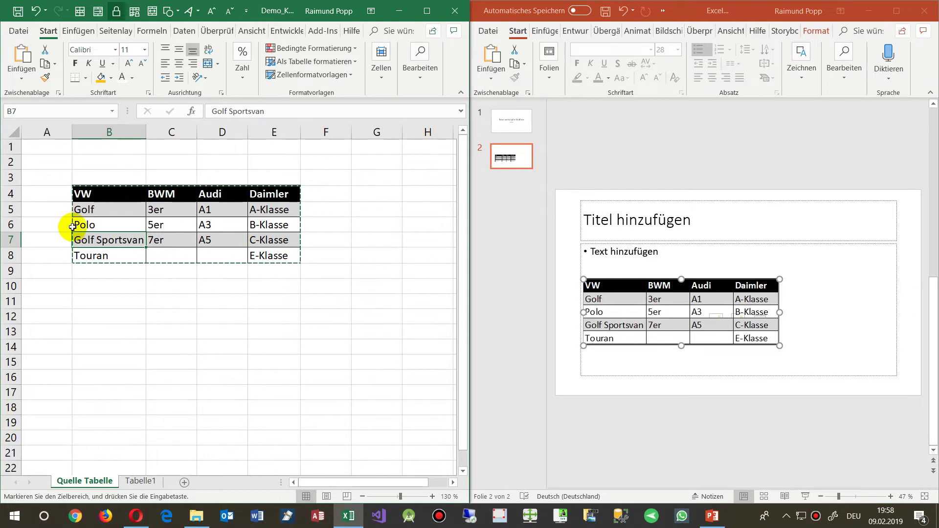
{"action": "left_click", "coordinate": [73, 226]}
{"action": "left_click_drag", "start_coordinate": [75, 226], "coordinate": [267, 225]}
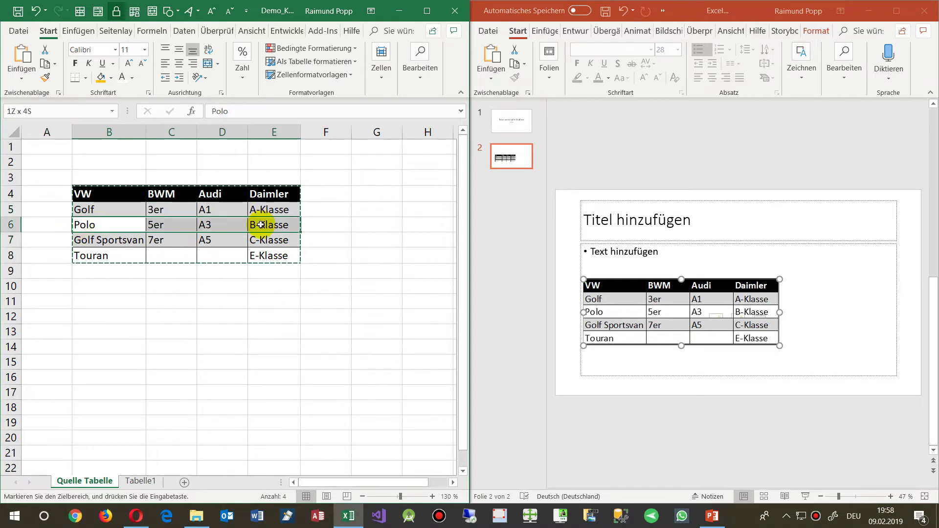
{"action": "left_click", "coordinate": [105, 78]}
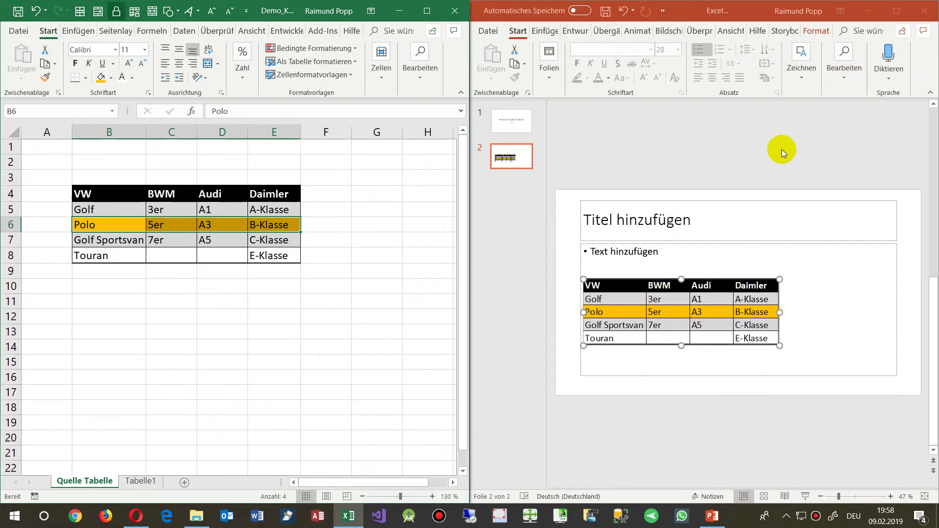
{"action": "left_click", "coordinate": [687, 300]}
{"action": "left_click", "coordinate": [666, 435]}
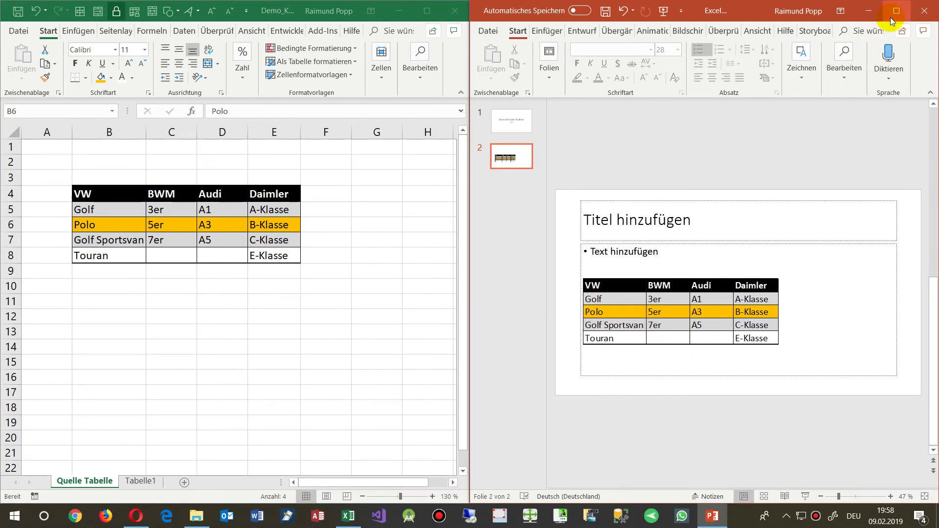
- Close the presentation with Speichern, and cancel closing the Excel workbook
{"action": "left_click", "coordinate": [917, 14]}
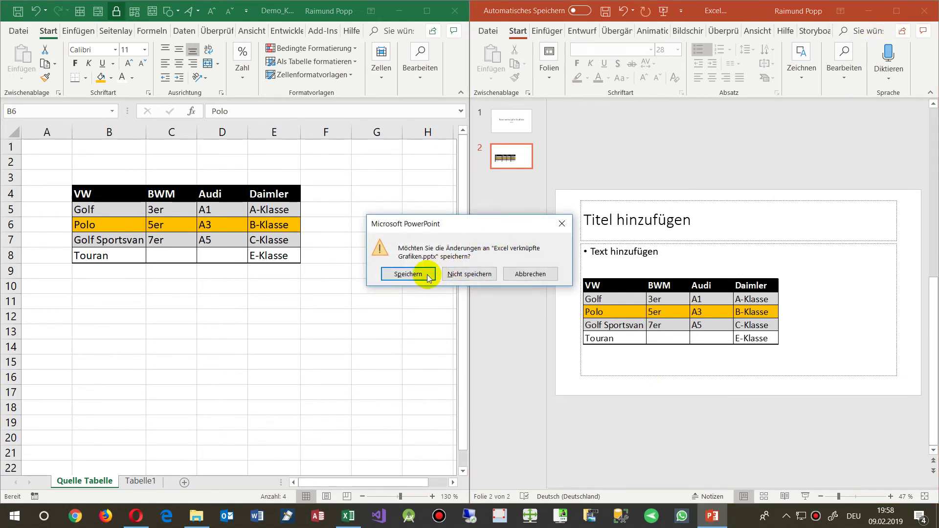
{"action": "left_click", "coordinate": [416, 275]}
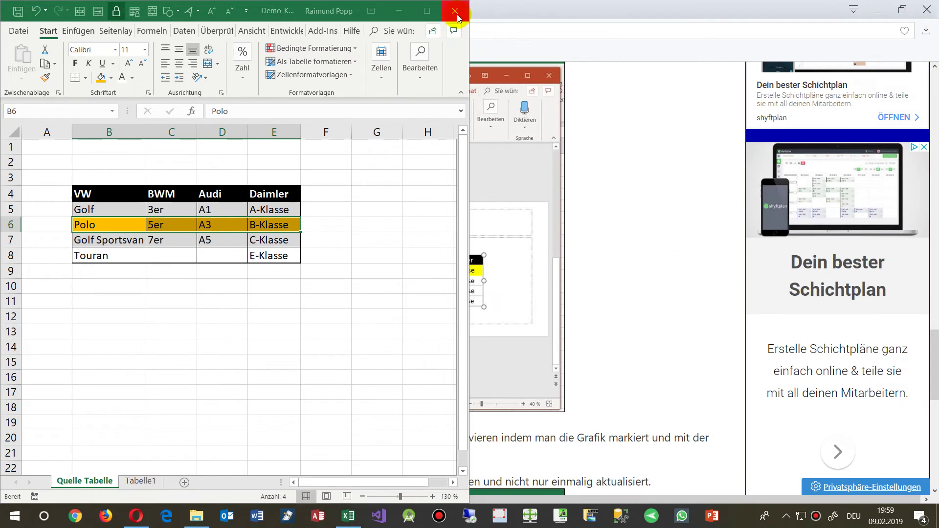
{"action": "left_click", "coordinate": [455, 11]}
{"action": "left_click", "coordinate": [528, 284]}
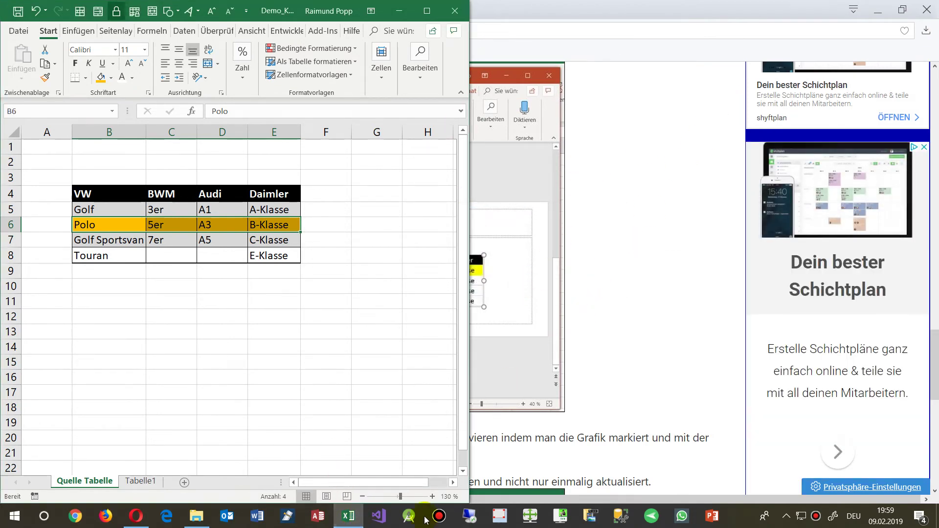
- Reopen the Excel verknüpfte Grafiken presentation from the taskbar without updating links
{"action": "right_click", "coordinate": [718, 522]}
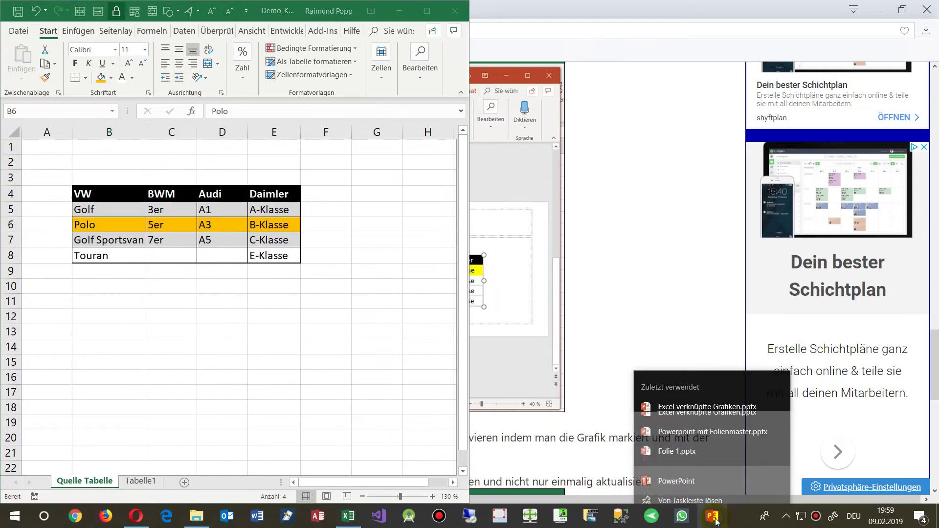
{"action": "left_click", "coordinate": [685, 394]}
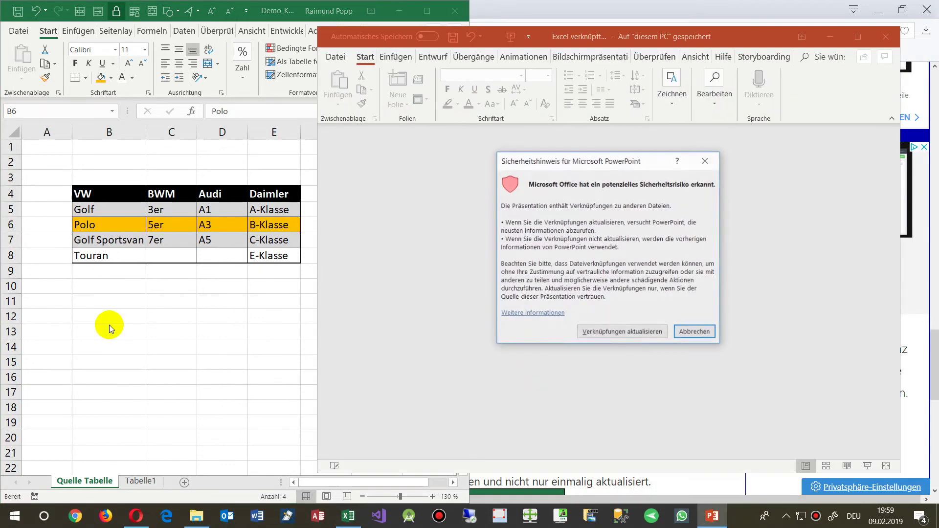
{"action": "left_click", "coordinate": [705, 328]}
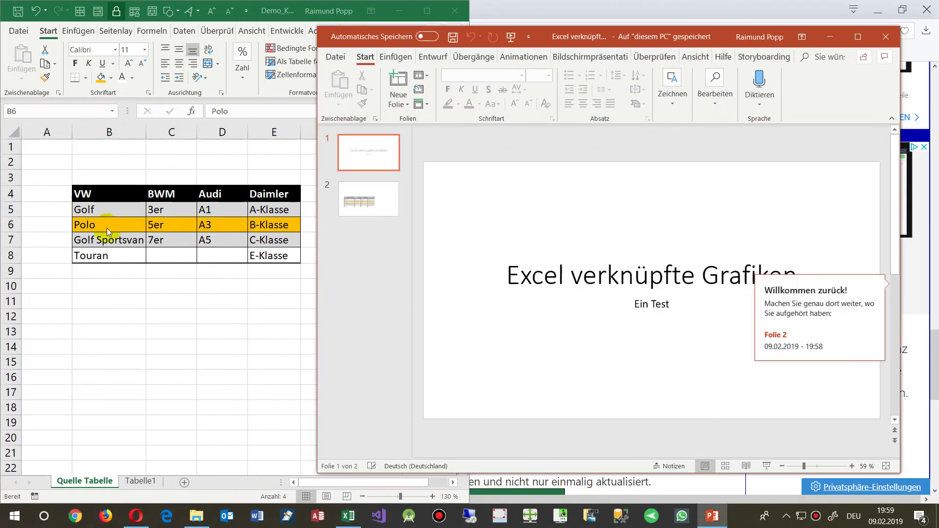
- Fill the Golf Sportsvan row B7:E7 orange in the workbook
{"action": "left_click", "coordinate": [74, 240]}
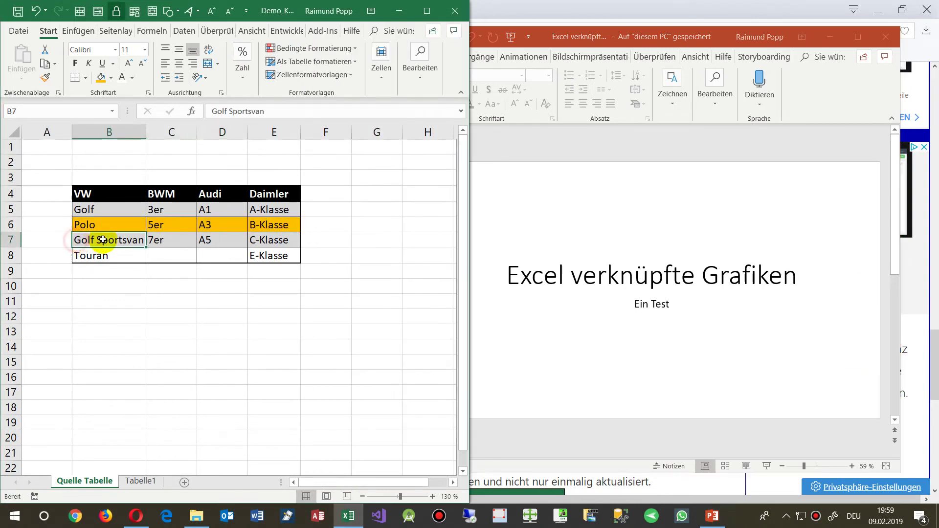
{"action": "left_click_drag", "start_coordinate": [102, 240], "coordinate": [274, 239]}
{"action": "left_click", "coordinate": [112, 80]}
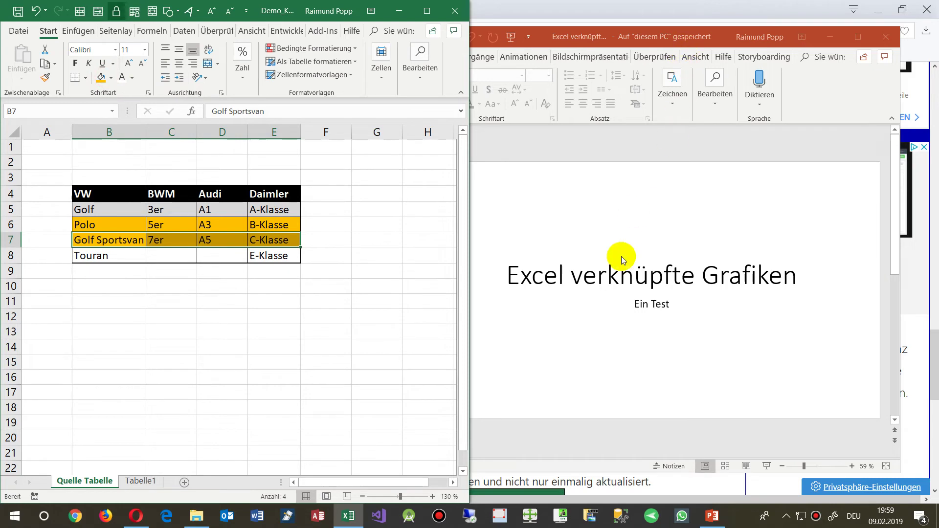
- On slide 2, refresh the linked table with Verknüpfung aktualisieren
{"action": "left_click", "coordinate": [562, 380]}
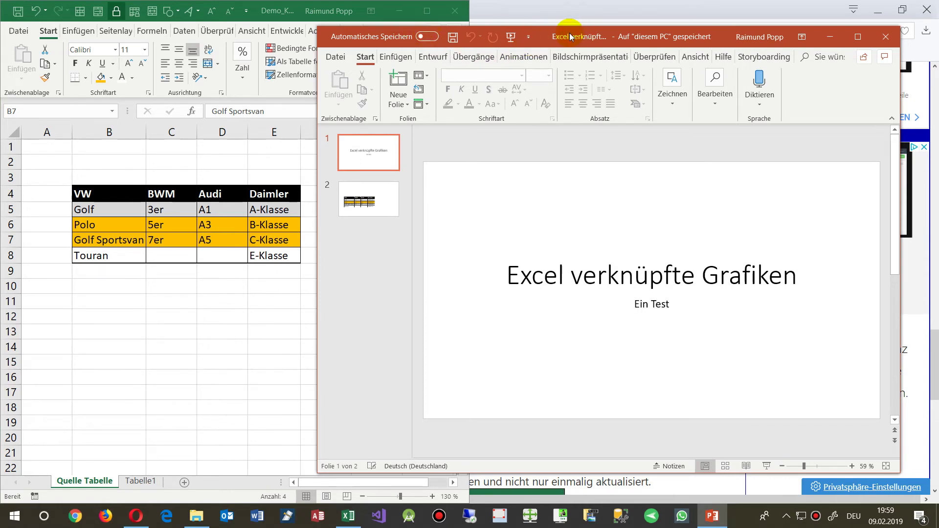
{"action": "key", "text": "super+Right"}
{"action": "left_click", "coordinate": [499, 166]}
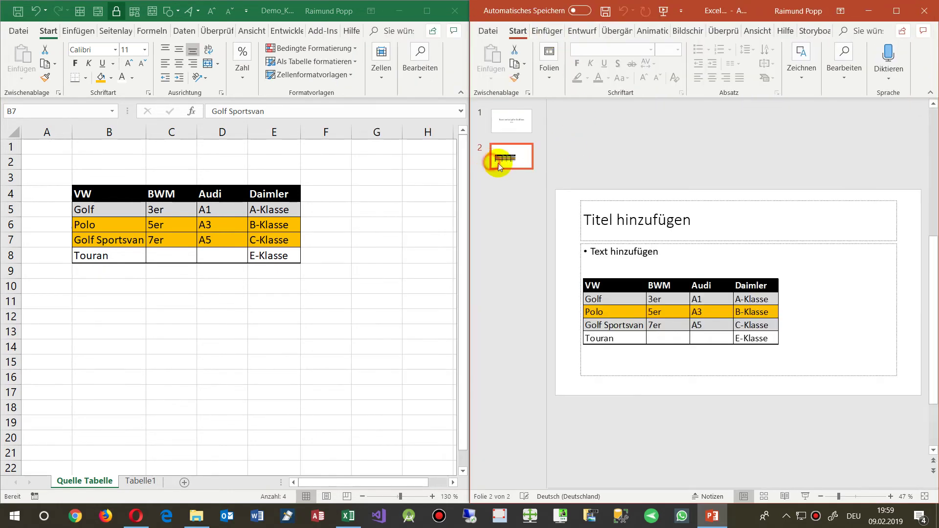
{"action": "left_click", "coordinate": [636, 317]}
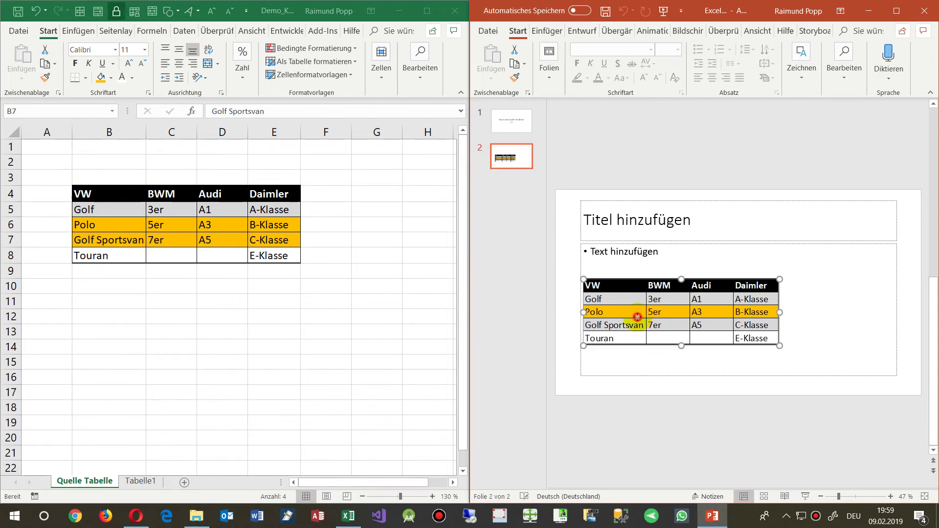
{"action": "right_click", "coordinate": [645, 313]}
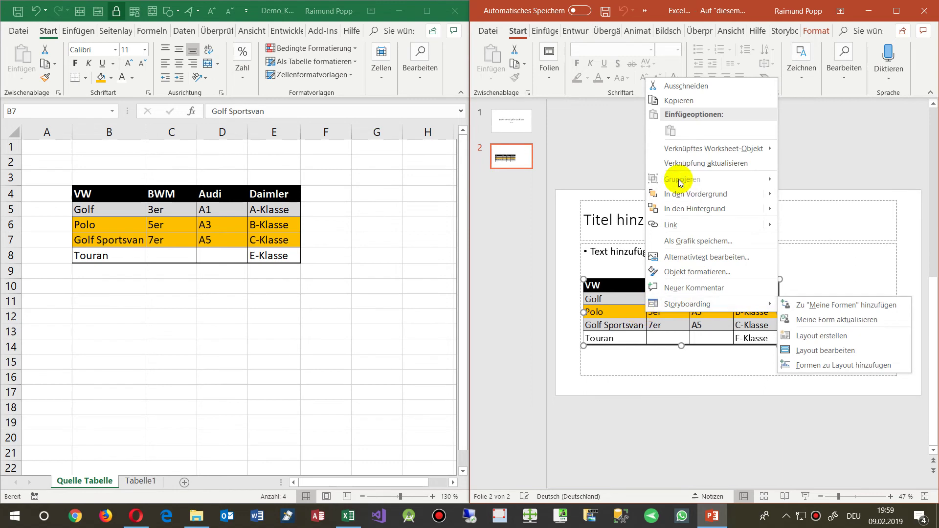
{"action": "left_click", "coordinate": [682, 165]}
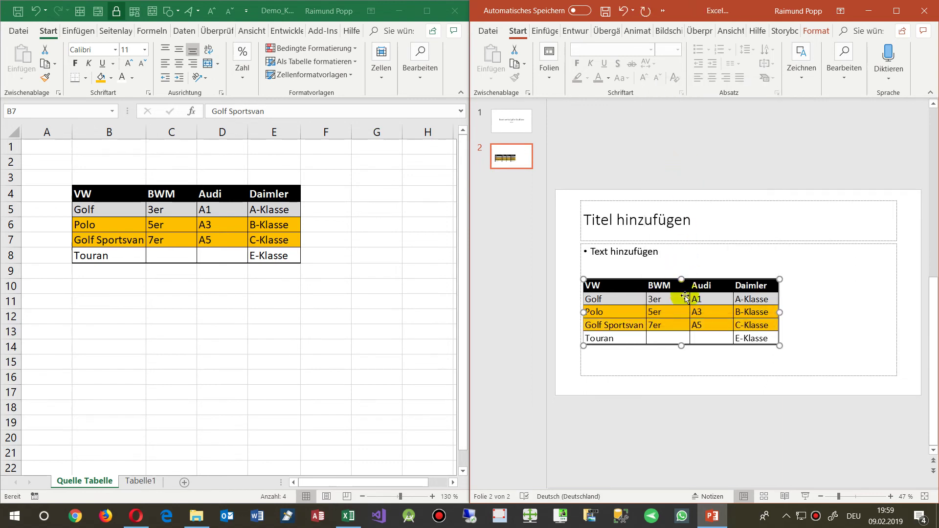
- Fill the Touran row B8:E8 orange, then double-click the slide's linked table to open its source range
{"action": "left_click_drag", "start_coordinate": [95, 260], "coordinate": [252, 255]}
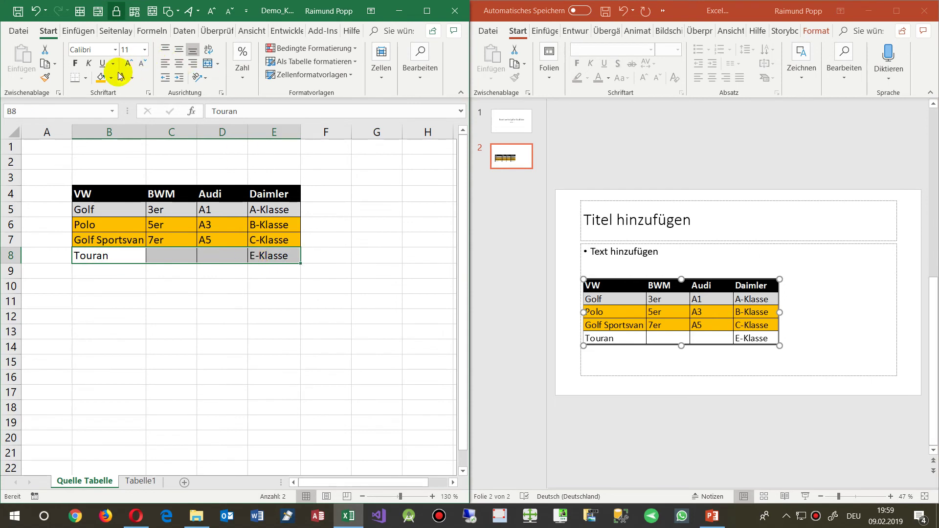
{"action": "left_click", "coordinate": [102, 77]}
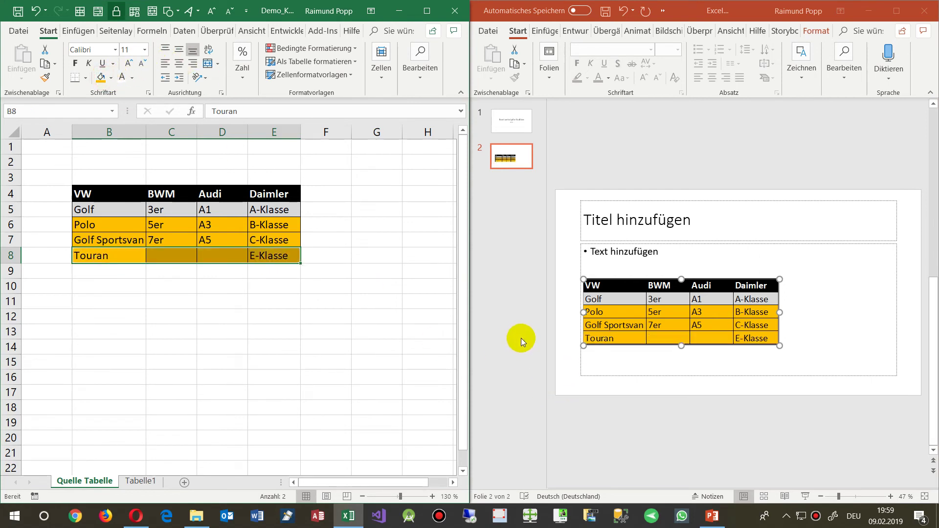
{"action": "left_click", "coordinate": [679, 307]}
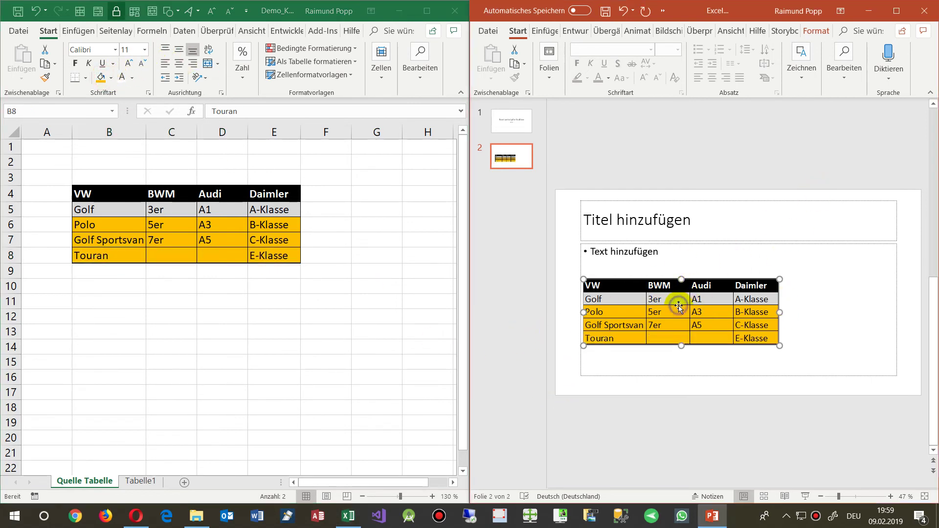
{"action": "right_click", "coordinate": [679, 305]}
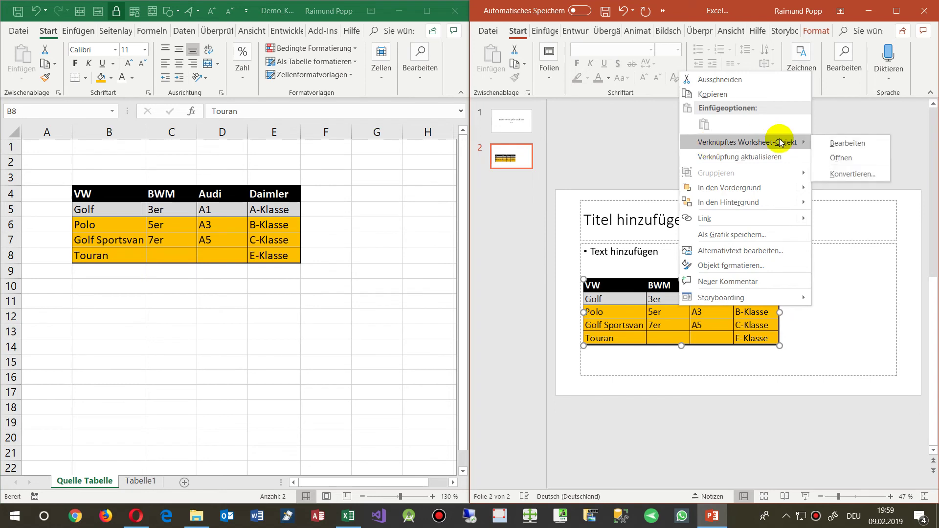
{"action": "mouse_move", "coordinate": [746, 142]}
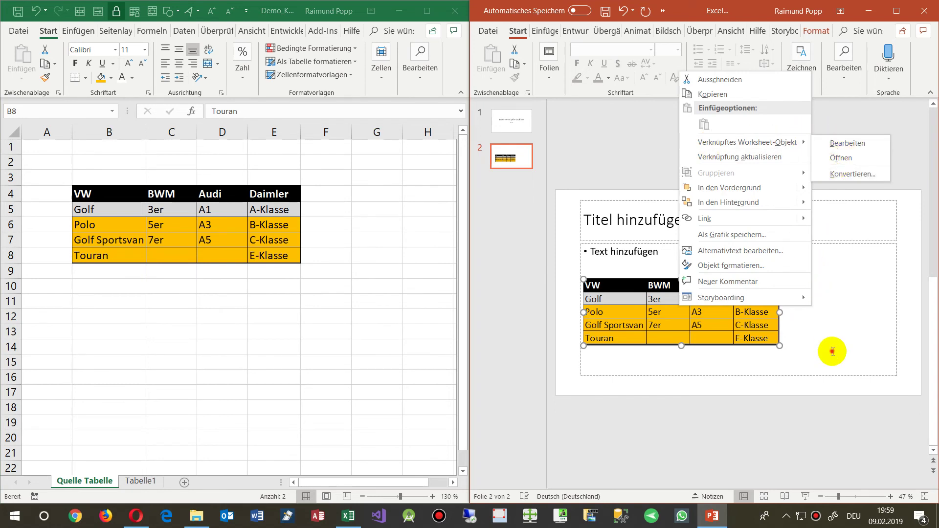
{"action": "left_click", "coordinate": [742, 344]}
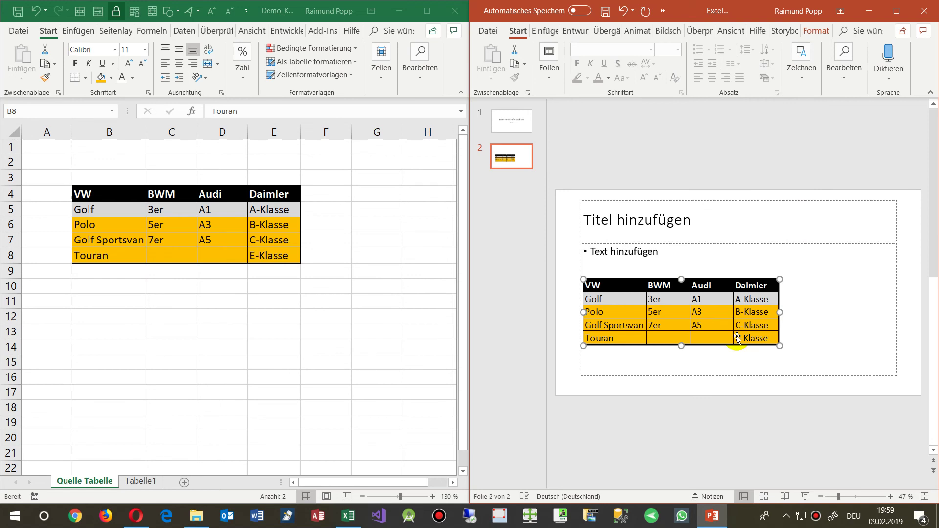
{"action": "double_click", "coordinate": [737, 337]}
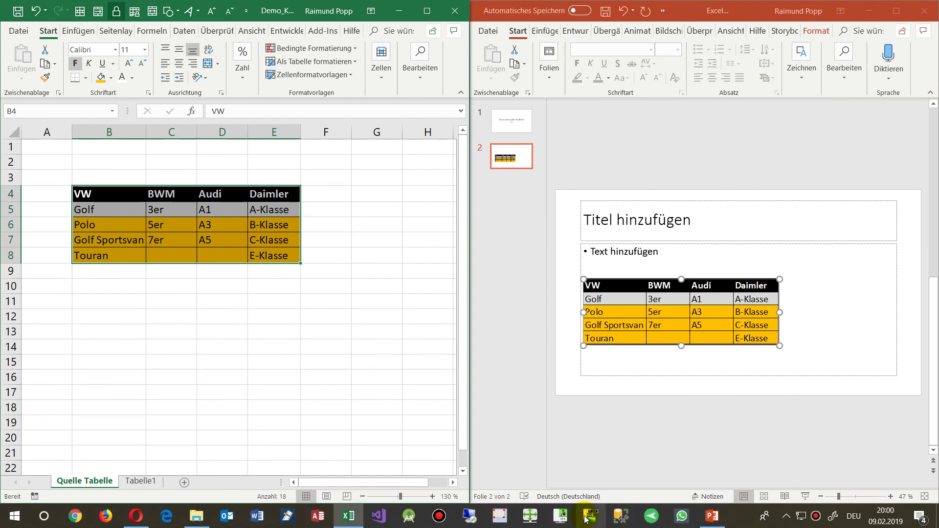
- Minimize Excel and PowerPoint and scroll the codedocu article to its Inhalte einfügen section
{"action": "left_click", "coordinate": [562, 520]}
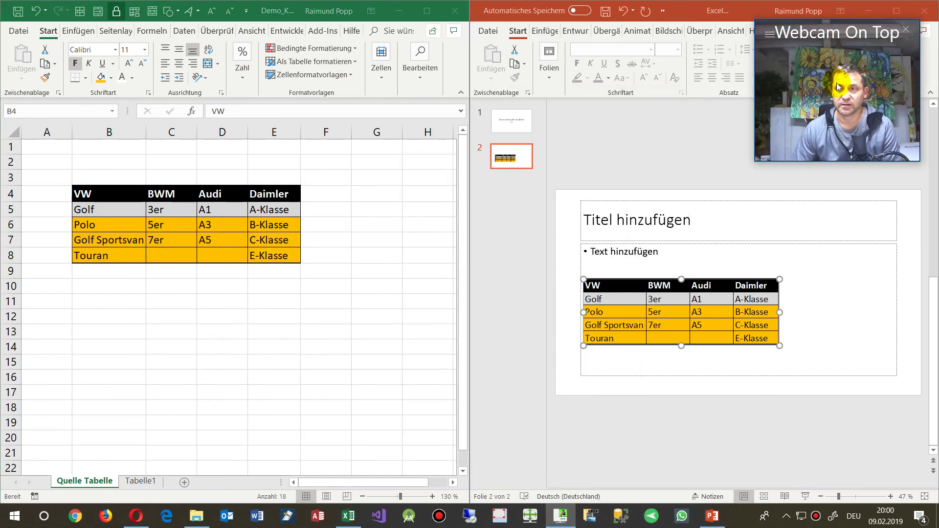
{"action": "left_click", "coordinate": [410, 10]}
{"action": "left_click", "coordinate": [869, 11]}
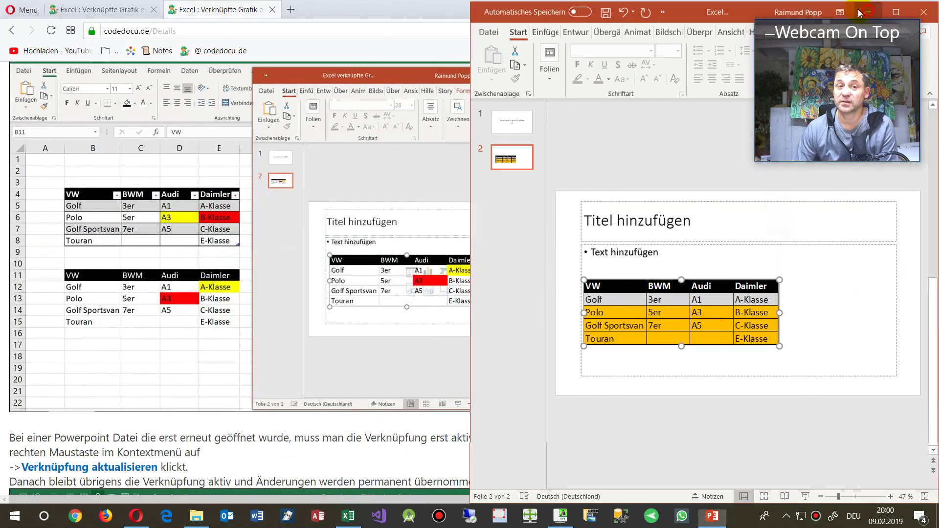
{"action": "left_click", "coordinate": [122, 9]}
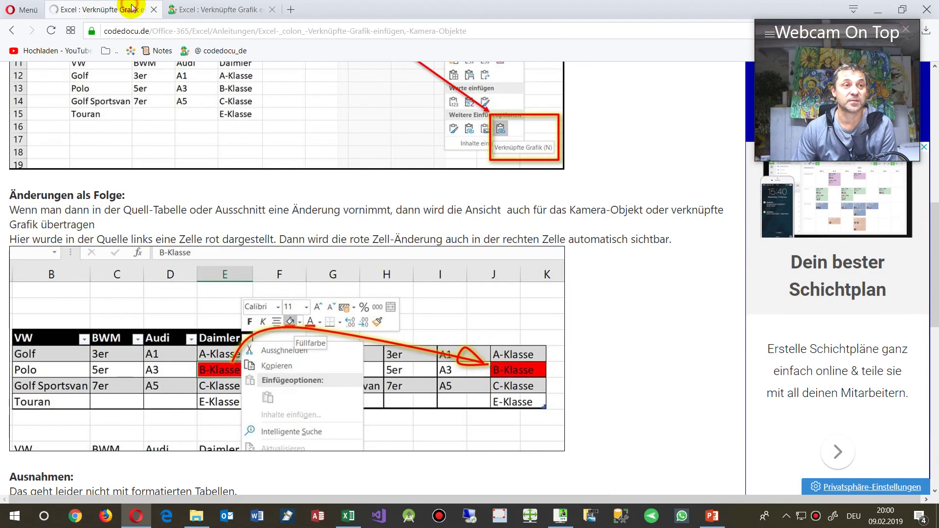
{"action": "left_click", "coordinate": [203, 9]}
{"action": "scroll", "coordinate": [269, 264], "scroll_direction": "down", "scroll_amount": 2}
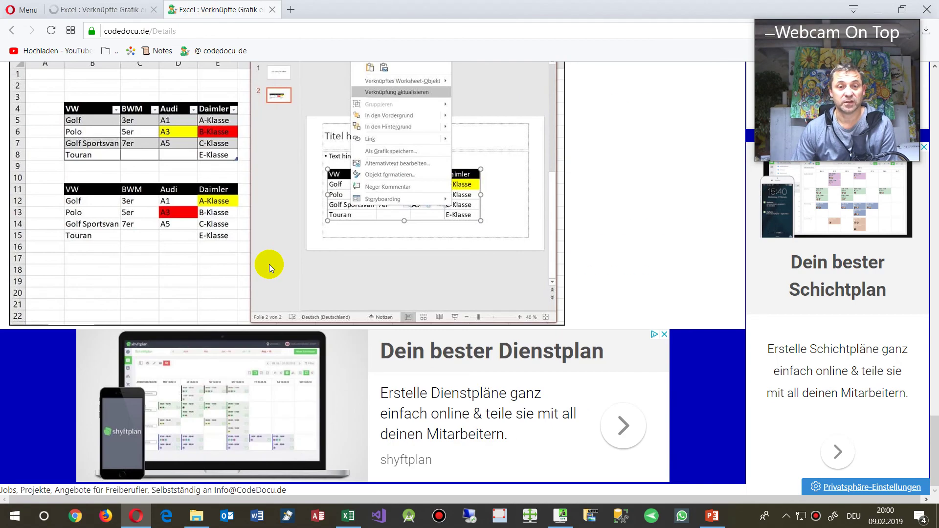
{"action": "scroll", "coordinate": [269, 264], "scroll_direction": "down", "scroll_amount": 10}
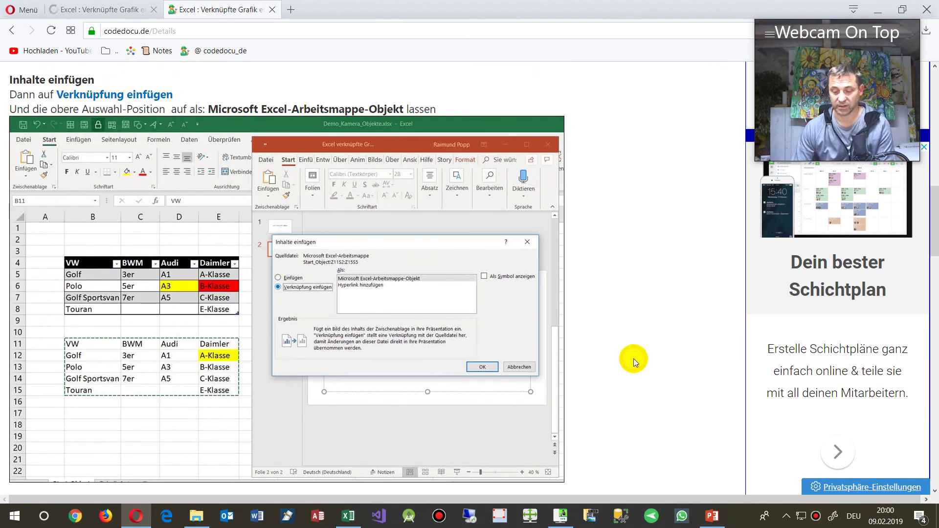